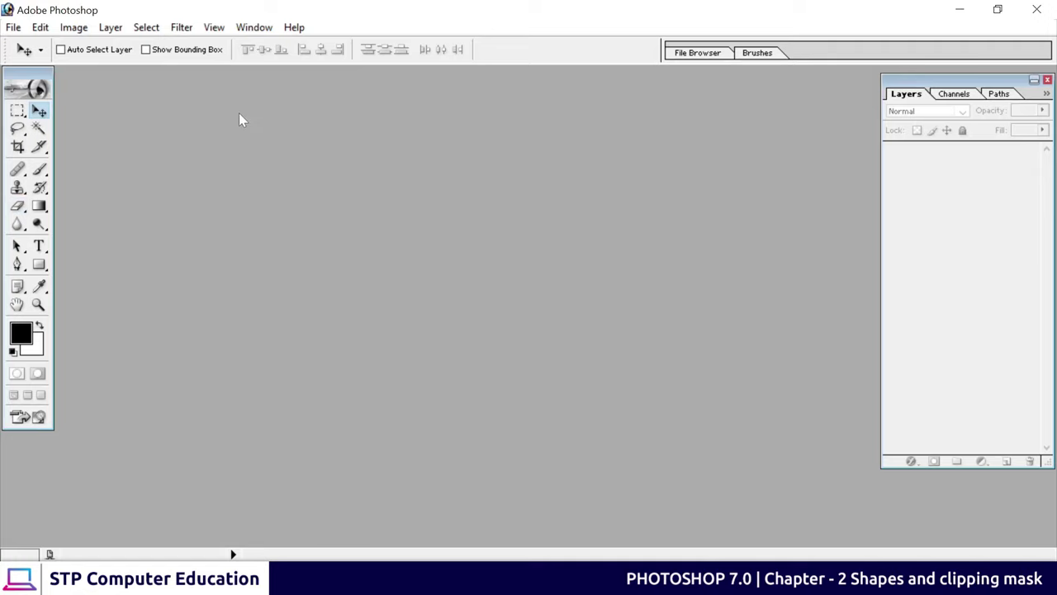
Create a new white 1920 × 1080 RGB document and move its window to the workspace centre.
click(13, 28)
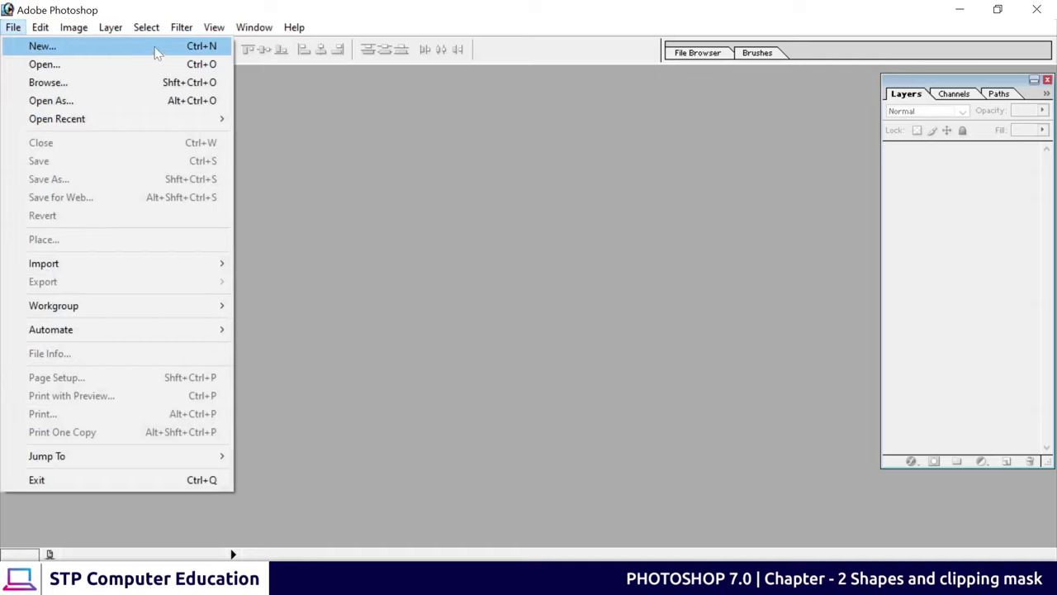
click(84, 50)
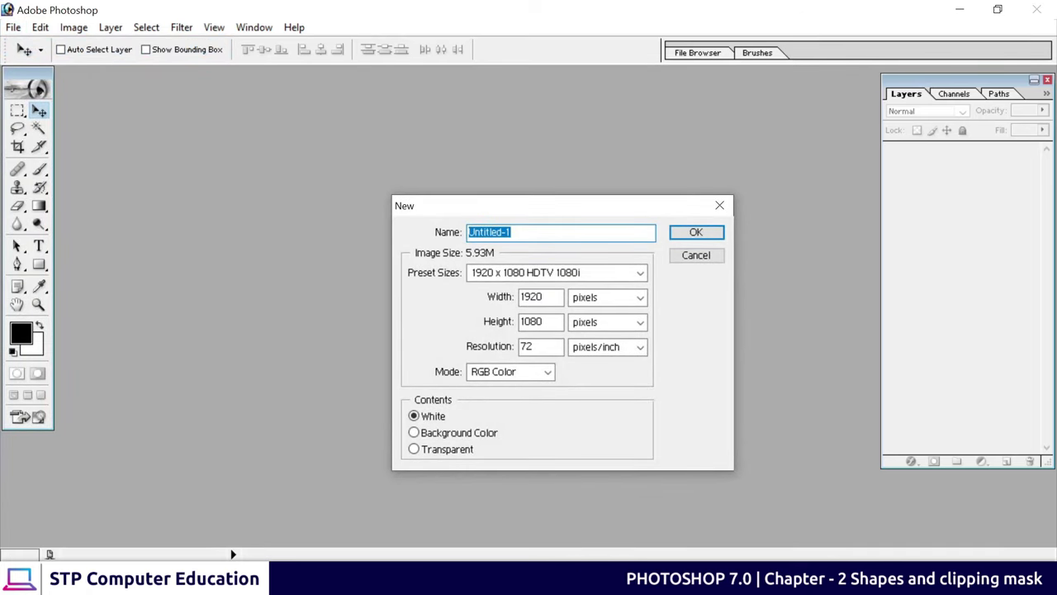
drag(559, 213, 448, 148)
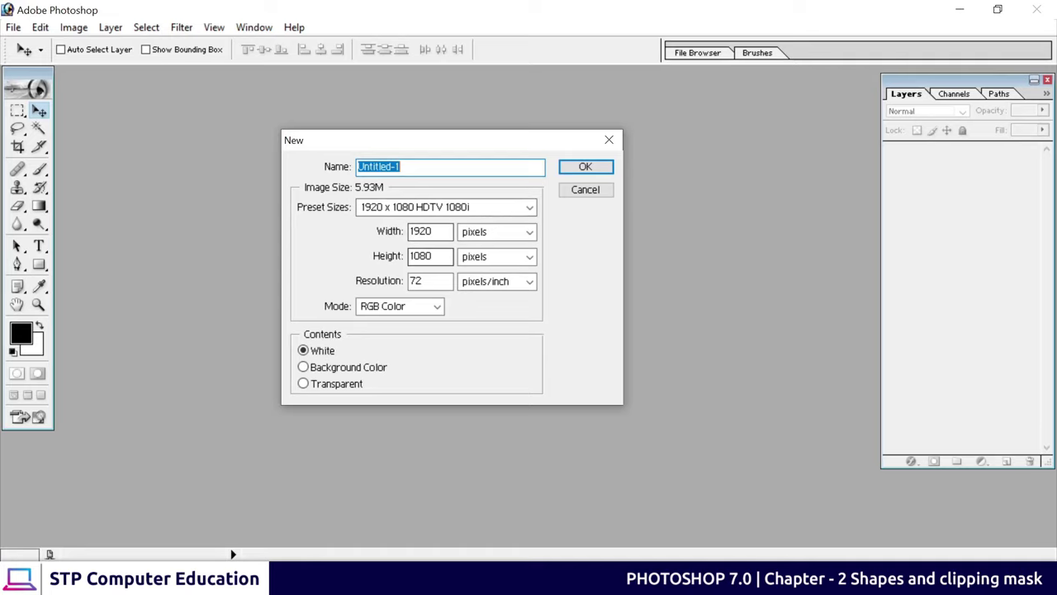
click(585, 167)
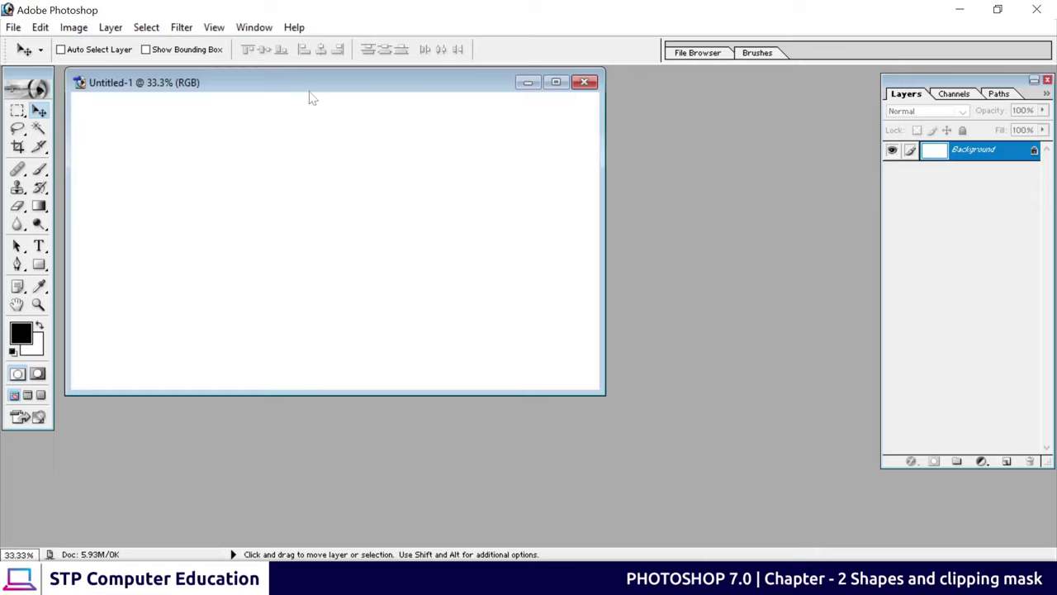
drag(314, 82, 459, 154)
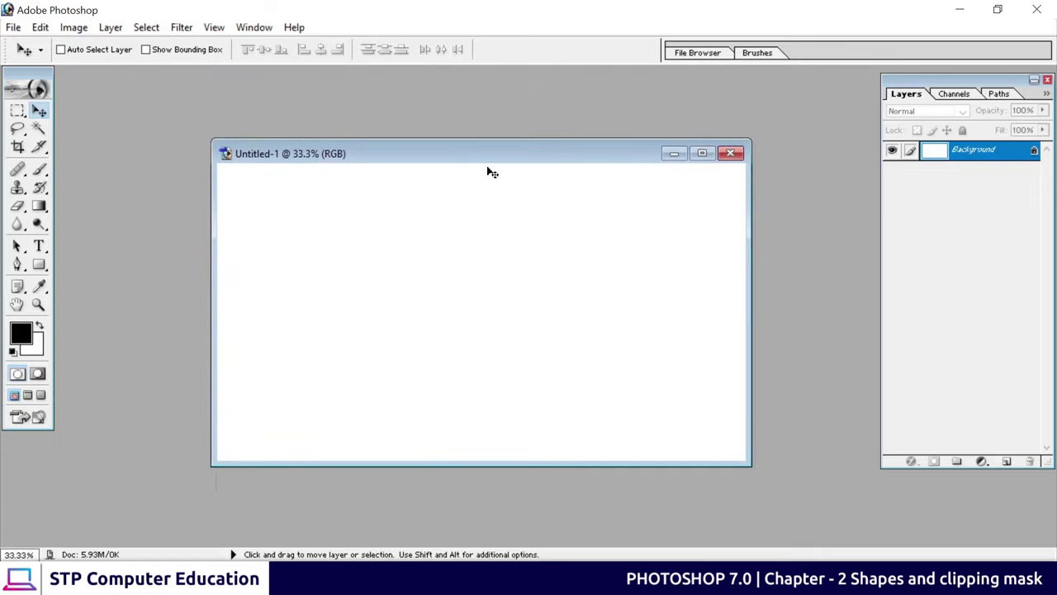
drag(498, 164, 518, 162)
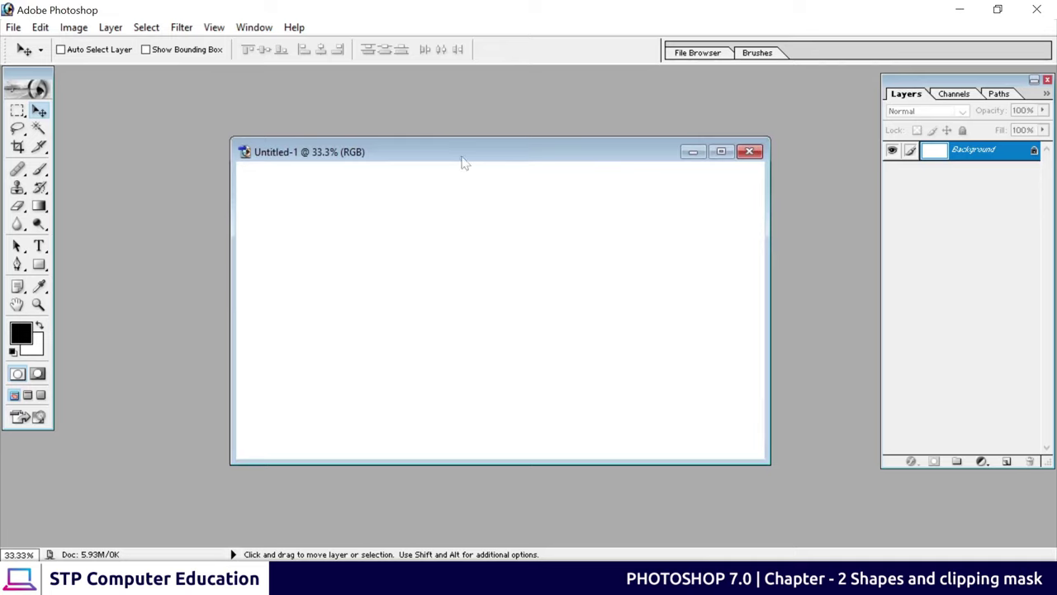
Maximize the Untitled-1 window and zoom the canvas to 50%.
click(721, 152)
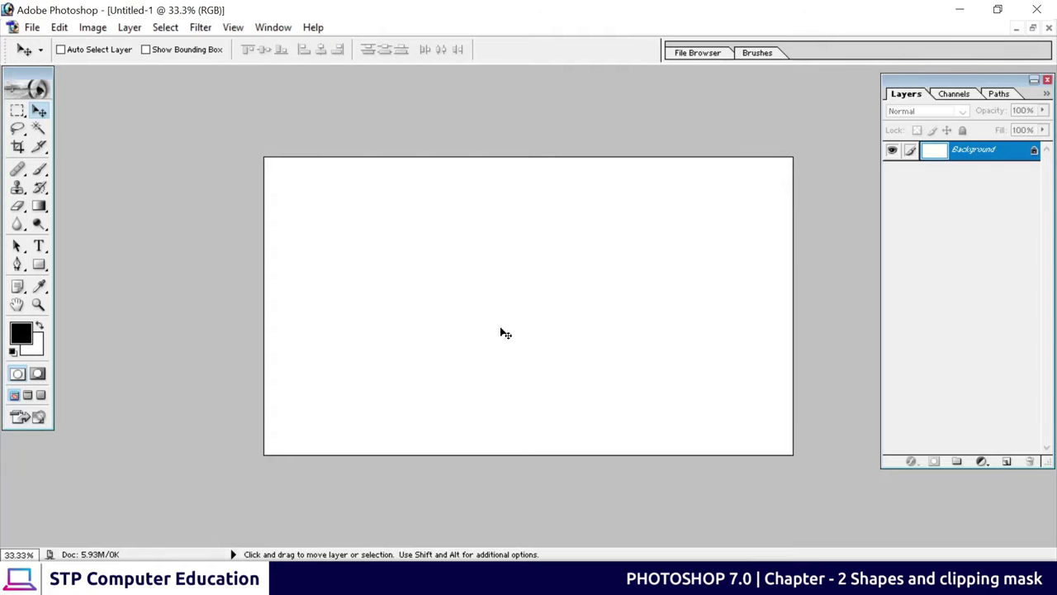
key(ctrl+plus)
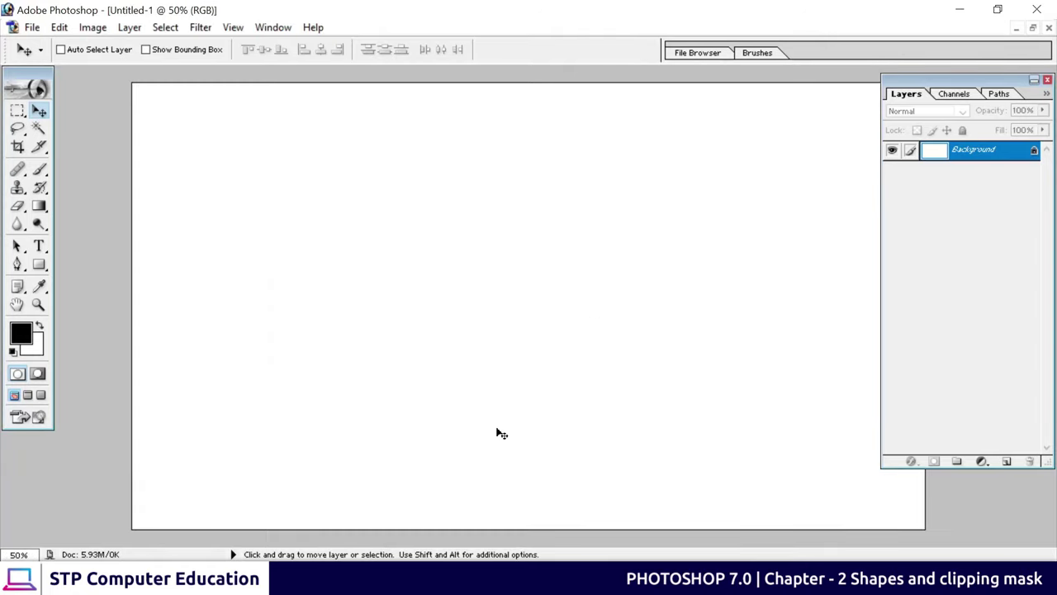
key(ctrl+minus)
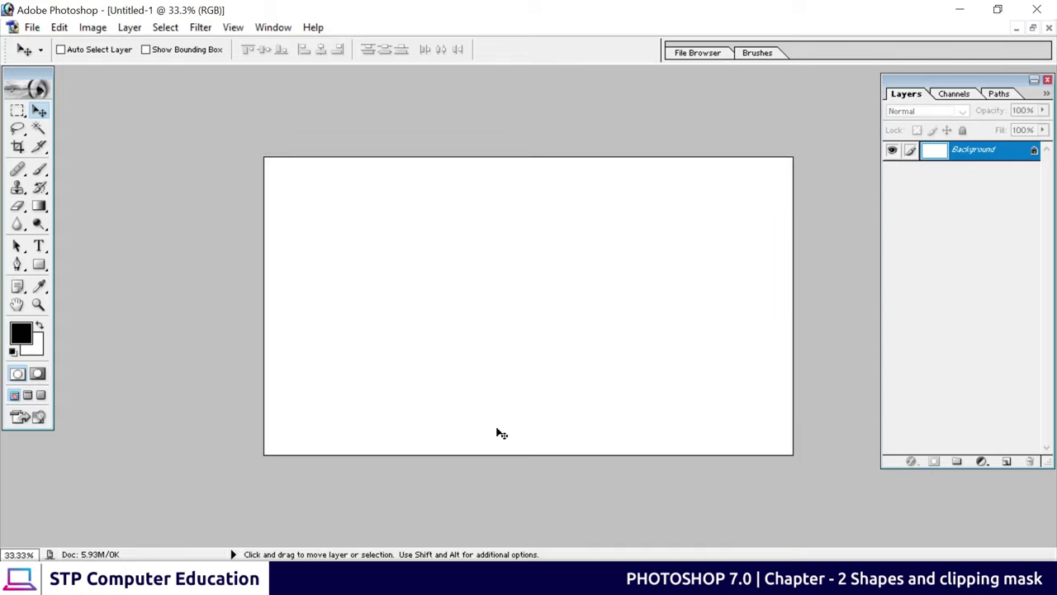
key(ctrl+plus)
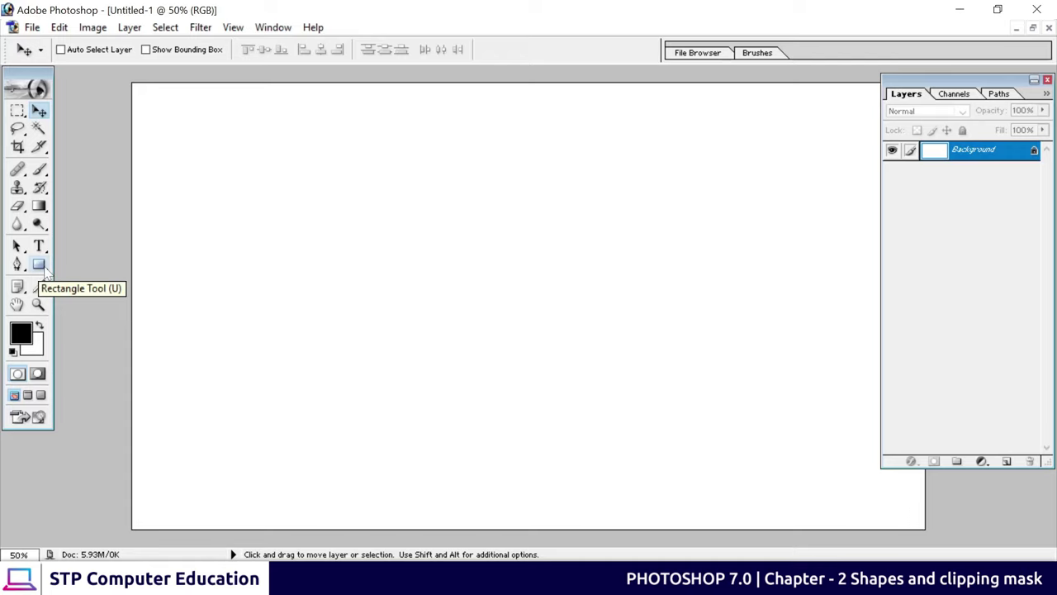
Select the Rectangle tool and look at its Geometry options.
click(42, 268)
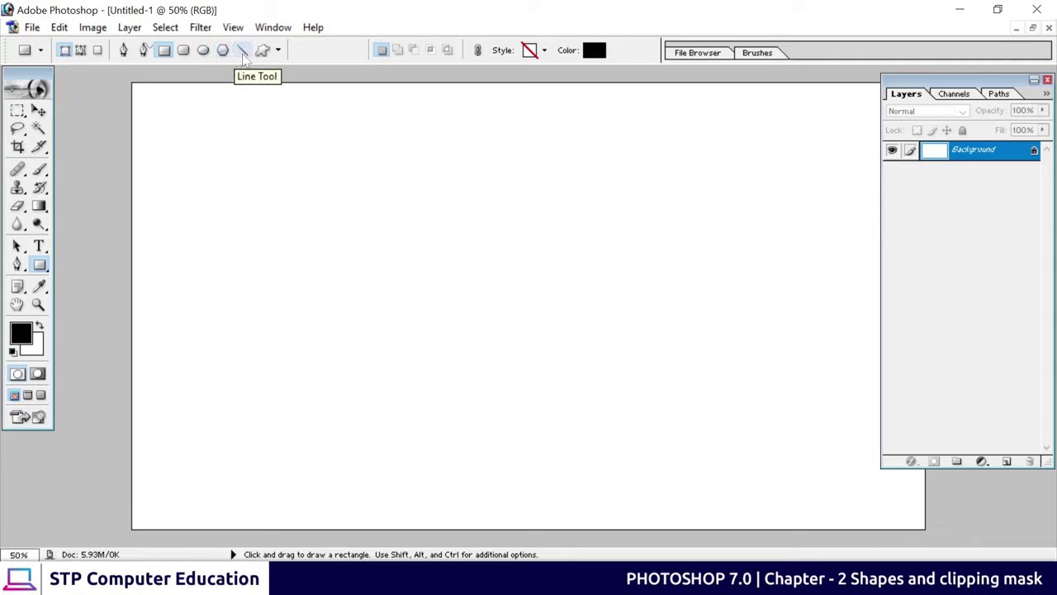
click(280, 54)
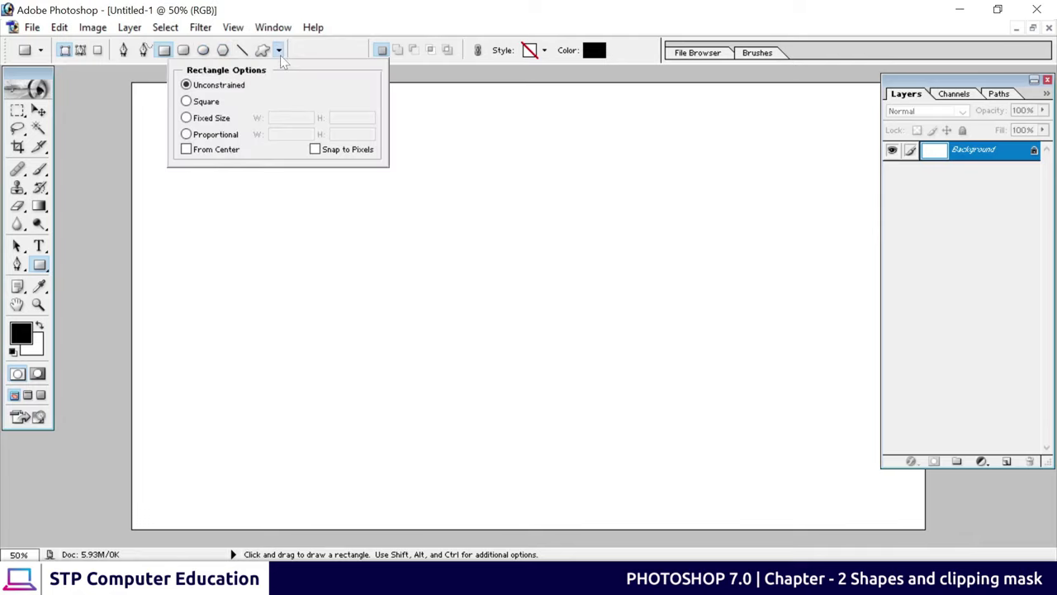
click(279, 51)
Browse the Custom Shape library, then go back to the Rectangle tool.
click(263, 51)
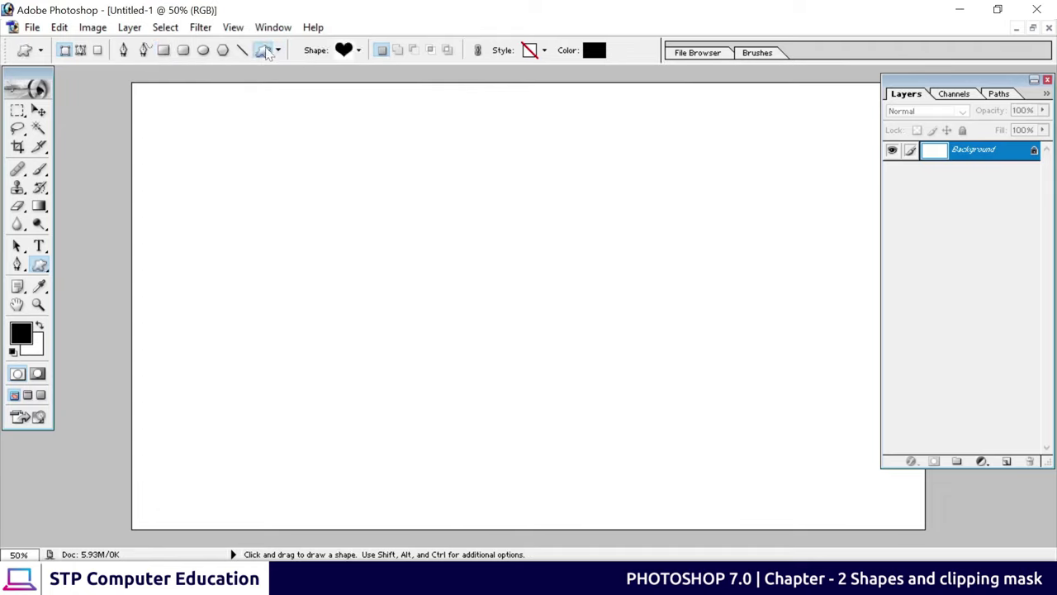
click(358, 51)
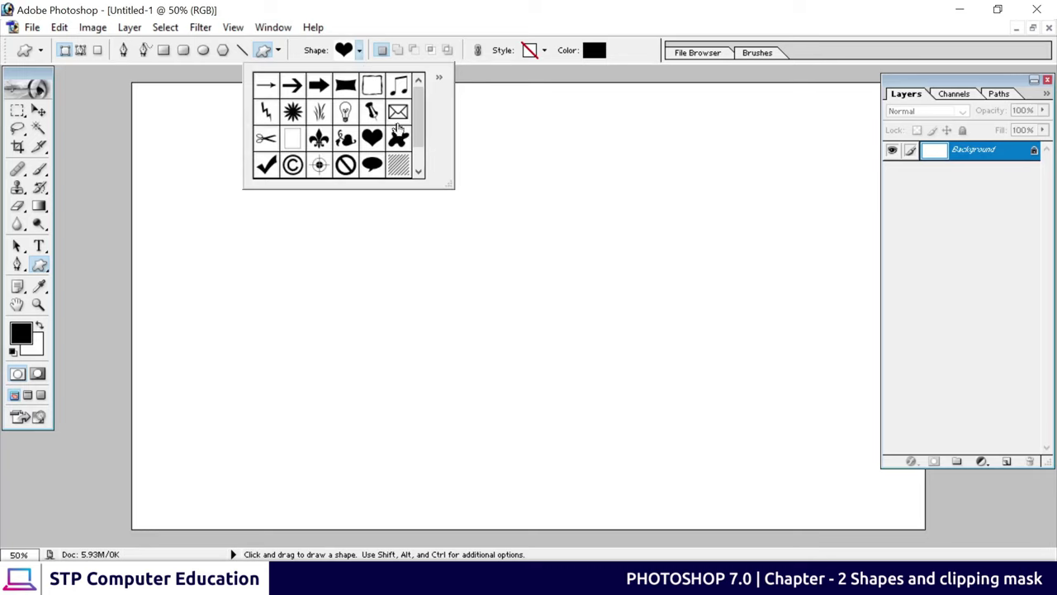
click(421, 124)
mouse_move(422, 124)
mouse_down()
mouse_move(421, 110)
mouse_move(422, 124)
mouse_up()
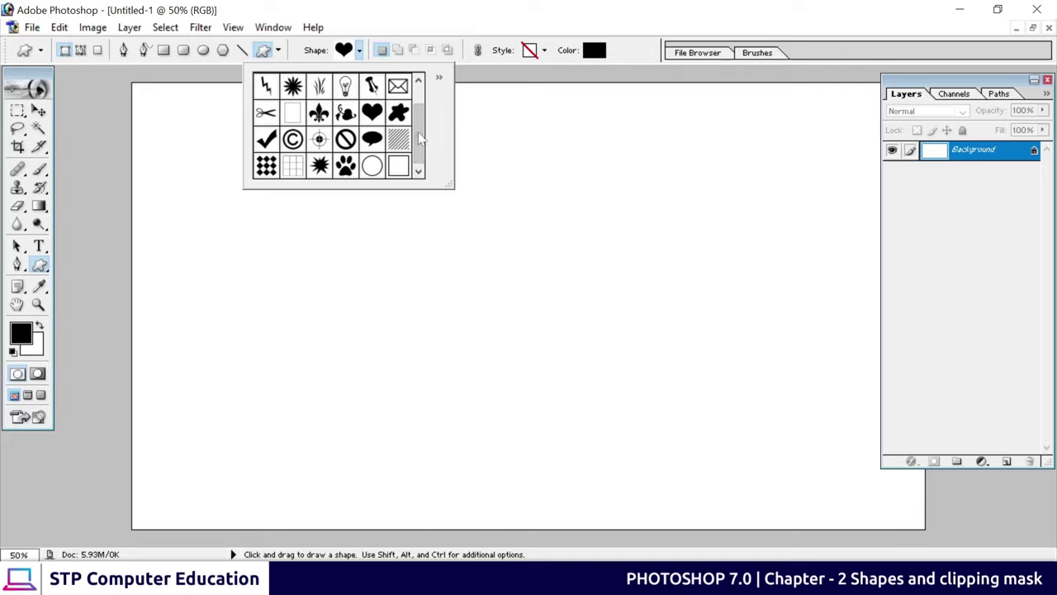
drag(422, 116, 428, 97)
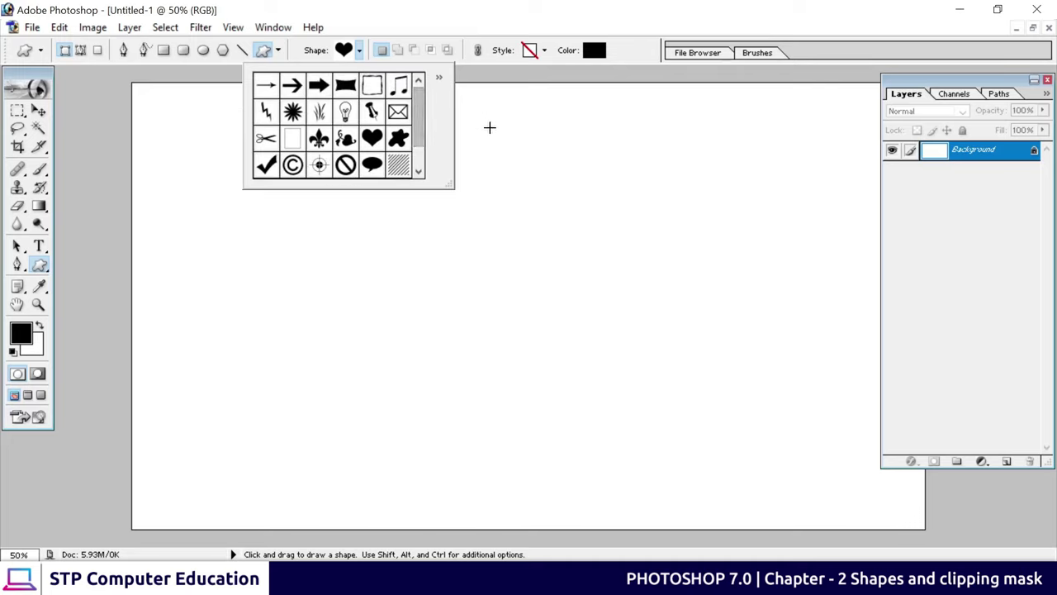
click(490, 127)
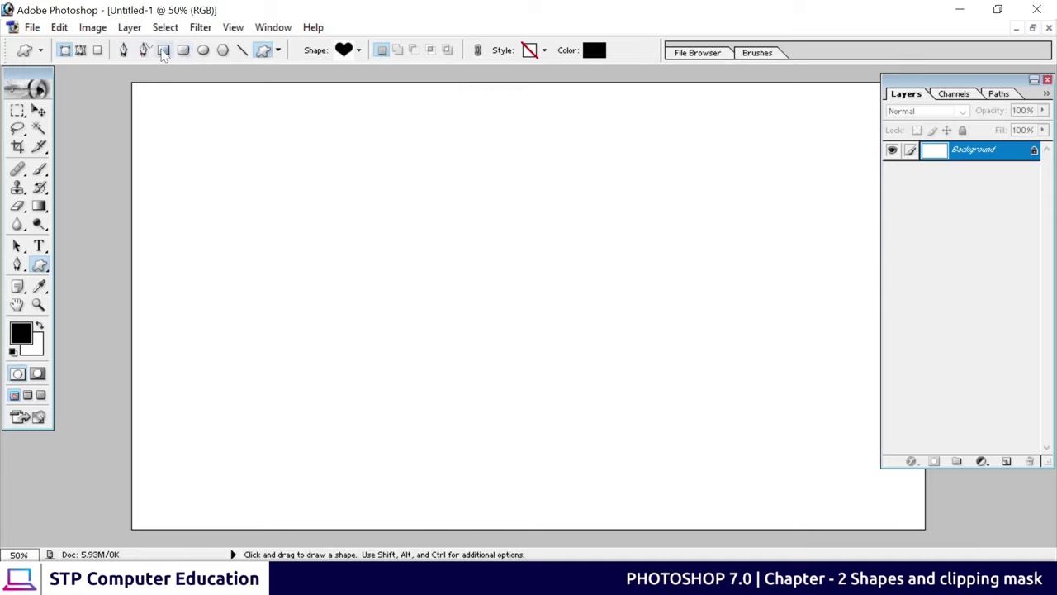
click(164, 50)
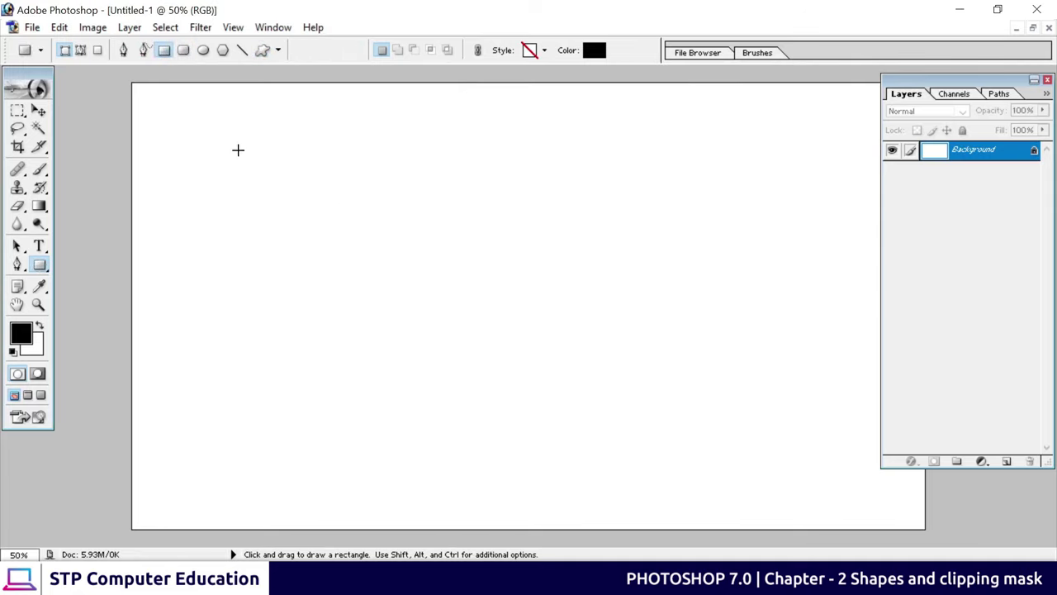
Draw a black rectangle on the canvas's upper left, creating the Shape 1 layer.
mouse_move(222, 138)
mouse_down()
mouse_move(370, 251)
mouse_move(407, 251)
mouse_up()
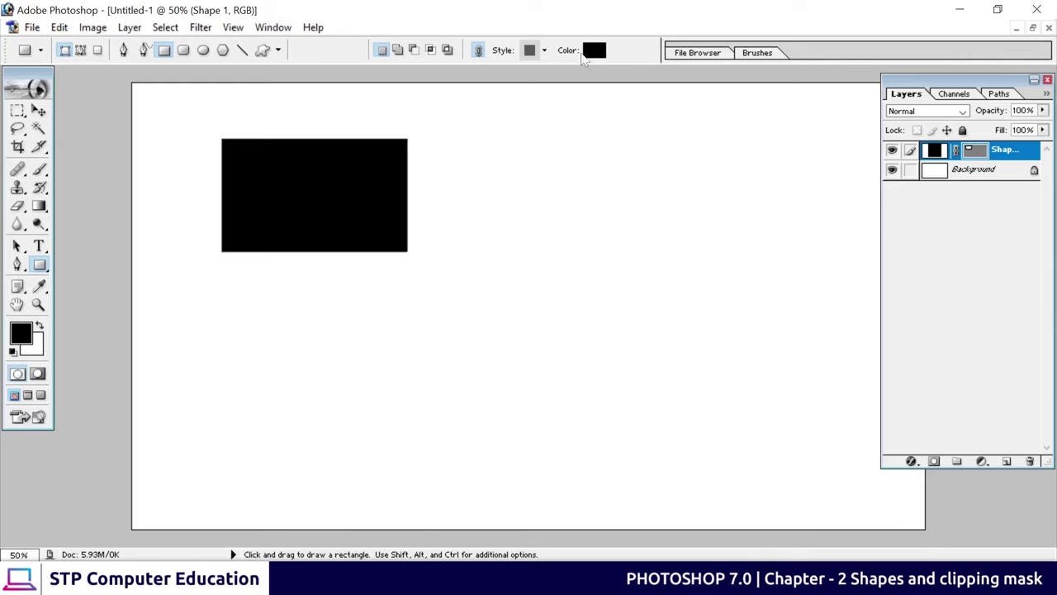
Change the Shape 1 rectangle's fill to dark blue 2336A8.
click(594, 50)
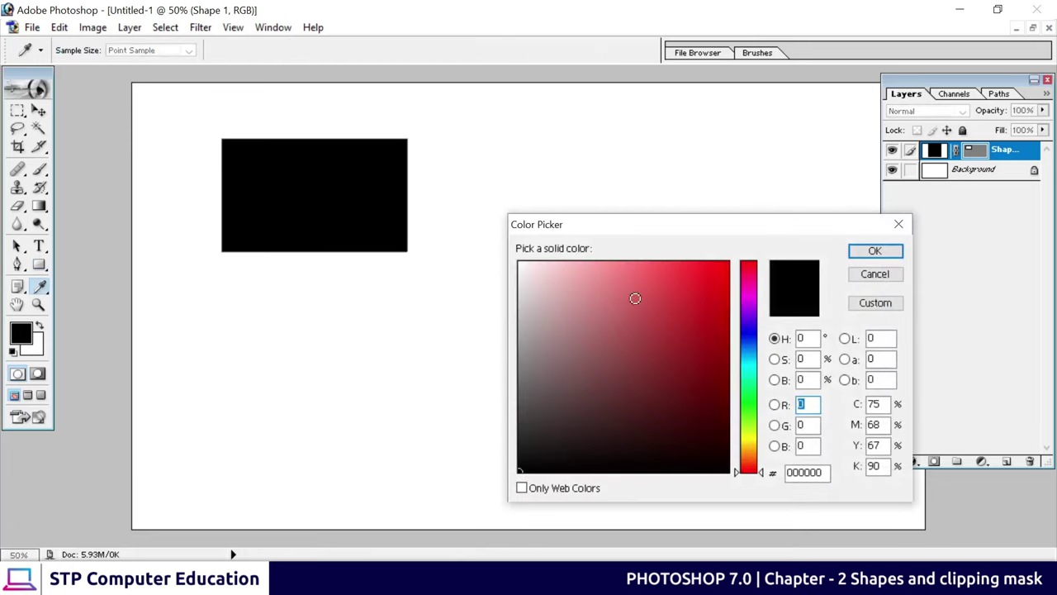
drag(669, 363, 692, 361)
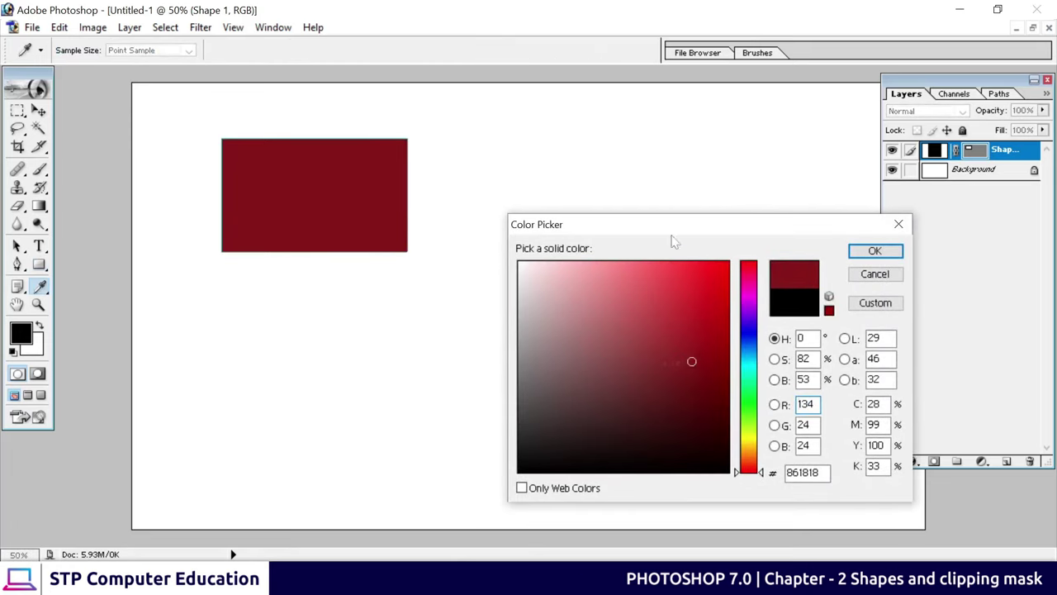
drag(672, 226, 637, 118)
drag(647, 255, 611, 238)
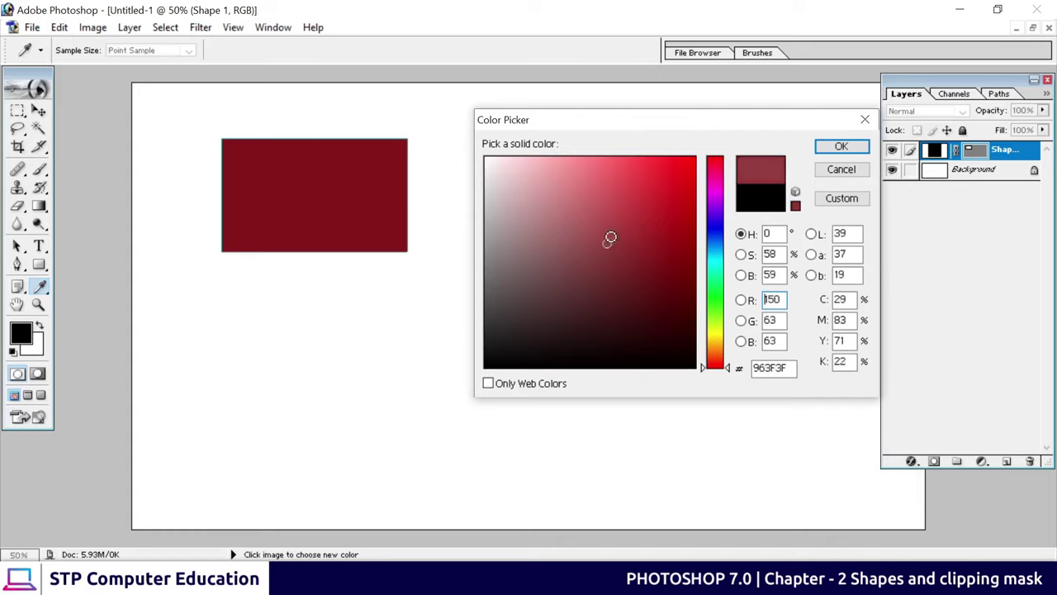
click(652, 229)
drag(715, 289, 715, 232)
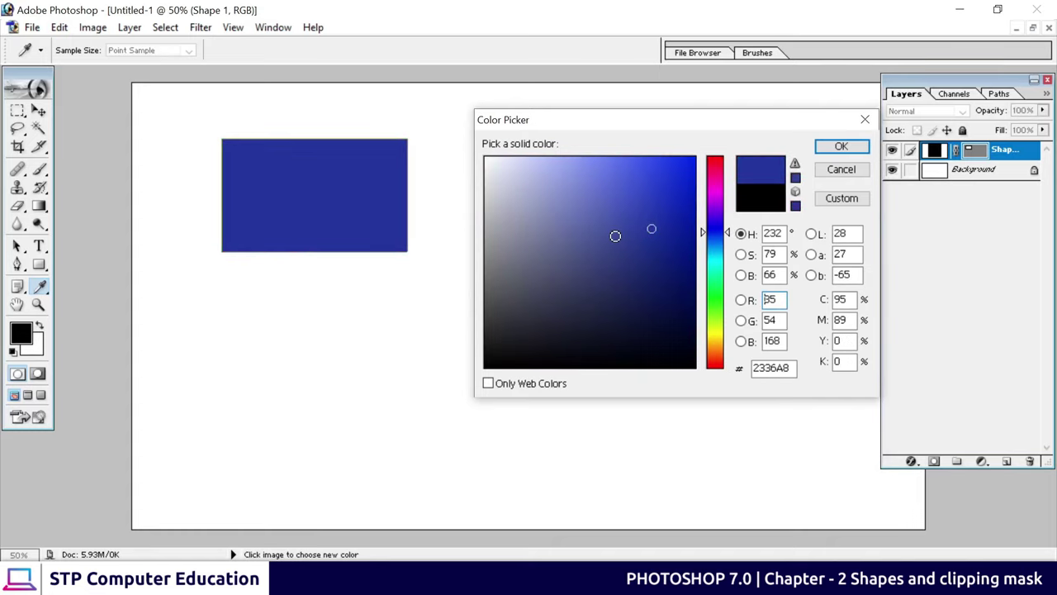
click(841, 147)
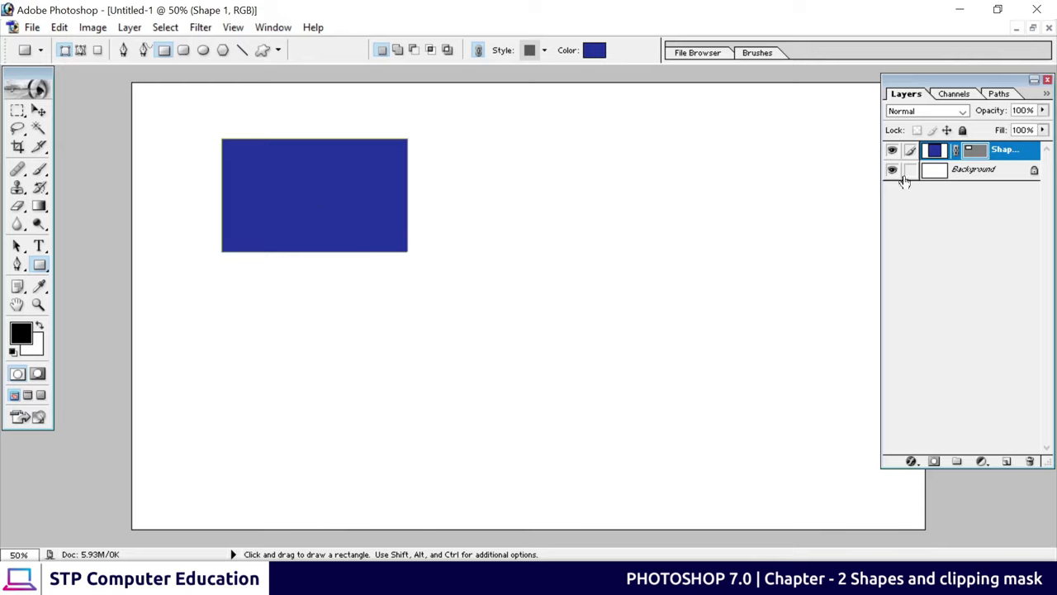
drag(942, 80, 936, 100)
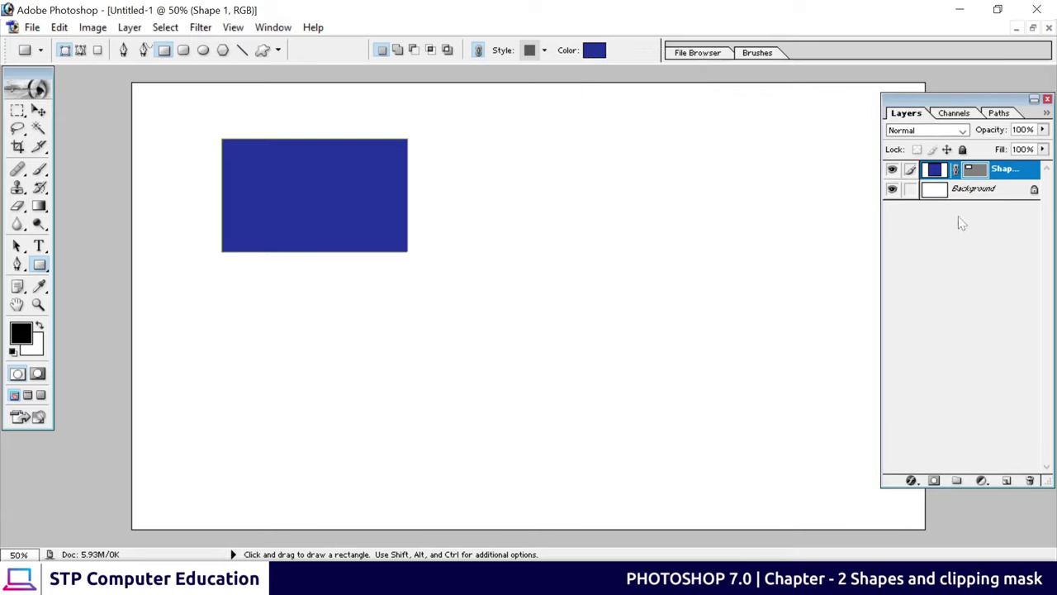
Refill the Shape 1 rectangle with magenta A82397 from its layer thumbnail.
click(942, 196)
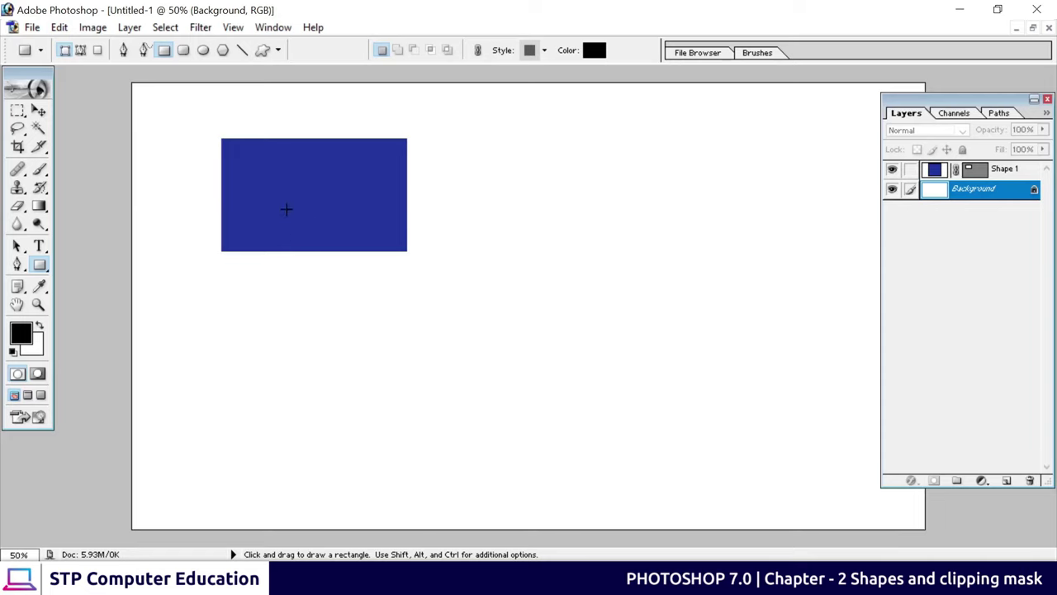
click(1005, 175)
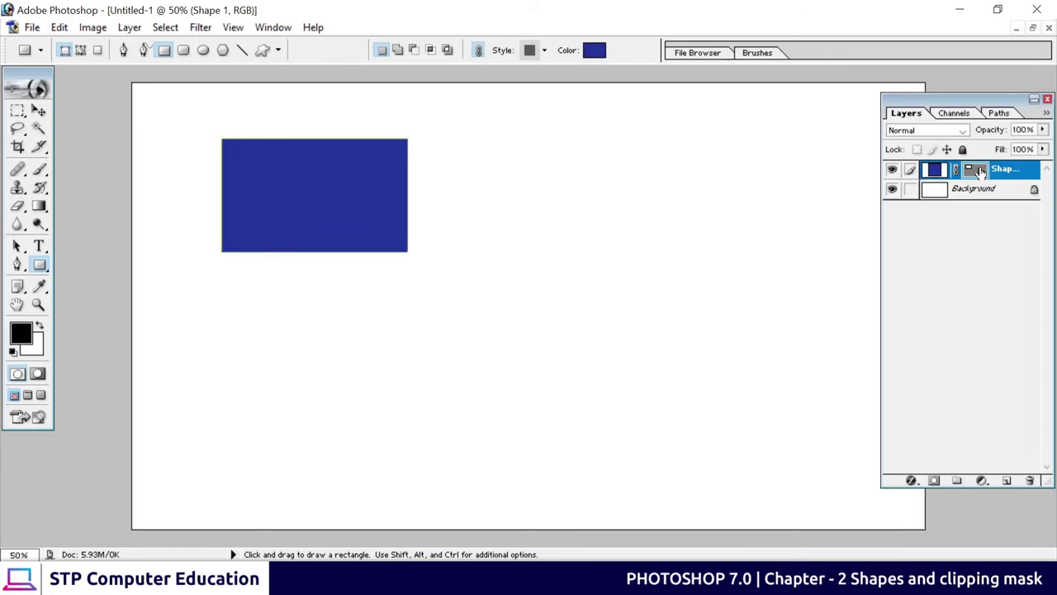
double_click(935, 172)
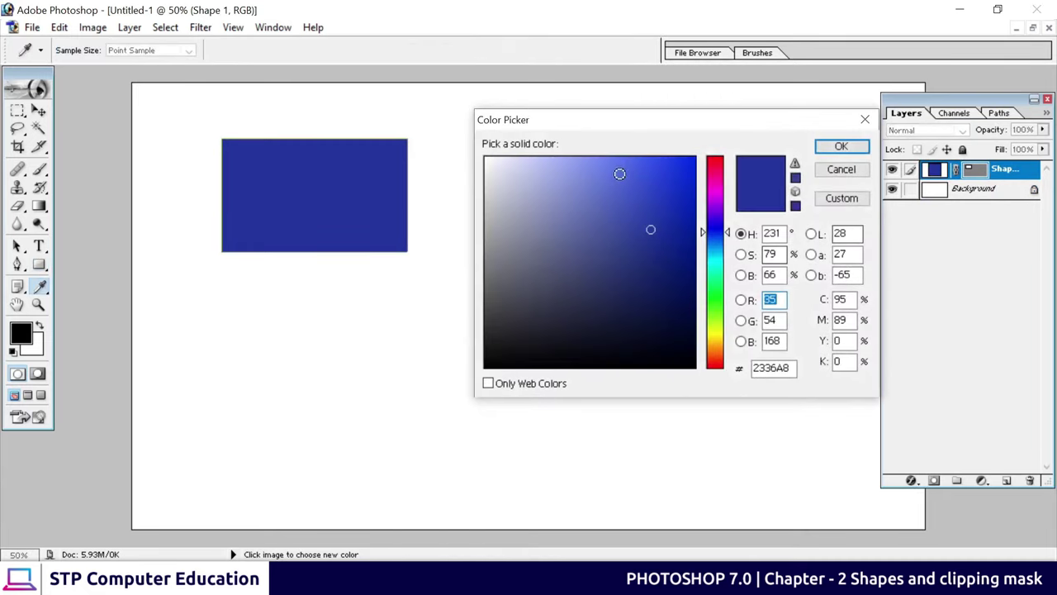
click(716, 187)
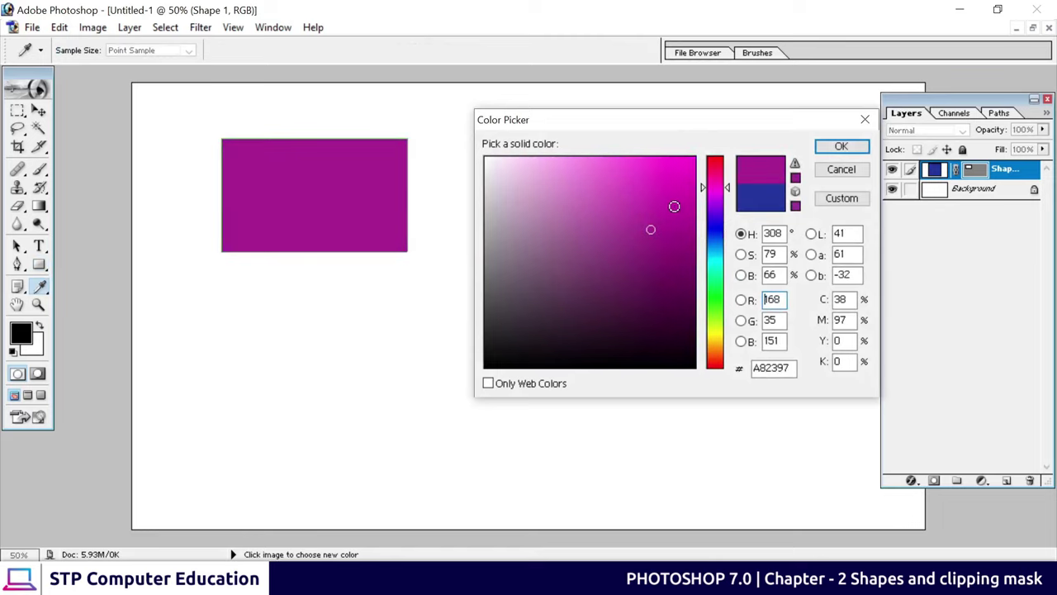
click(659, 210)
click(839, 147)
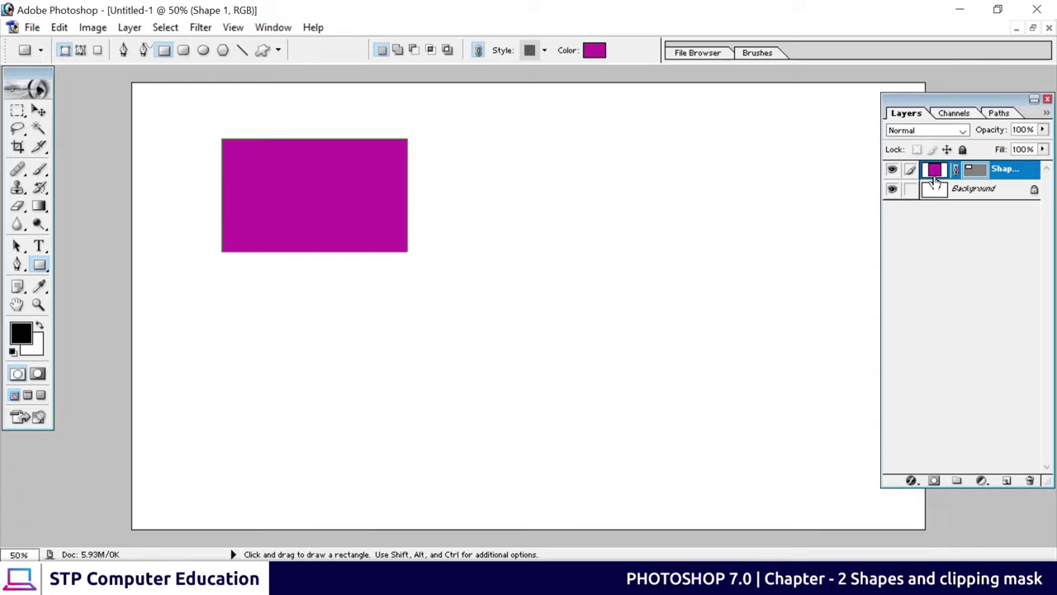
Draw a perfect circle right of the rectangle on a new Shape 2 layer.
click(203, 51)
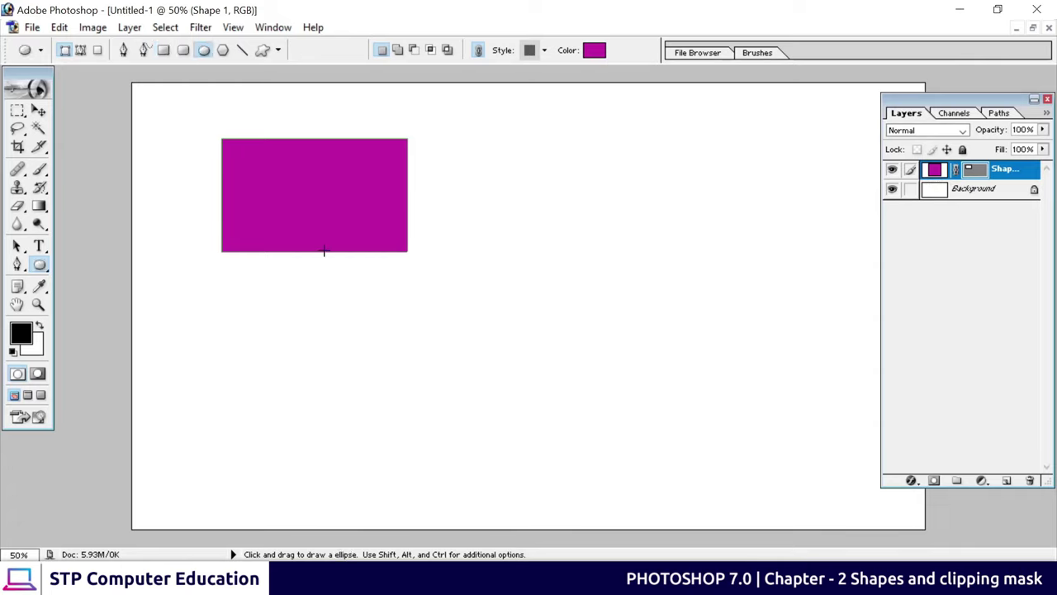
mouse_move(504, 197)
mouse_down()
mouse_move(685, 373)
mouse_move(541, 376)
mouse_move(664, 199)
mouse_move(670, 224)
mouse_up()
mouse_move(669, 224)
mouse_down()
mouse_move(653, 394)
mouse_move(543, 266)
mouse_move(633, 338)
mouse_move(691, 420)
mouse_move(591, 314)
mouse_move(671, 415)
mouse_up()
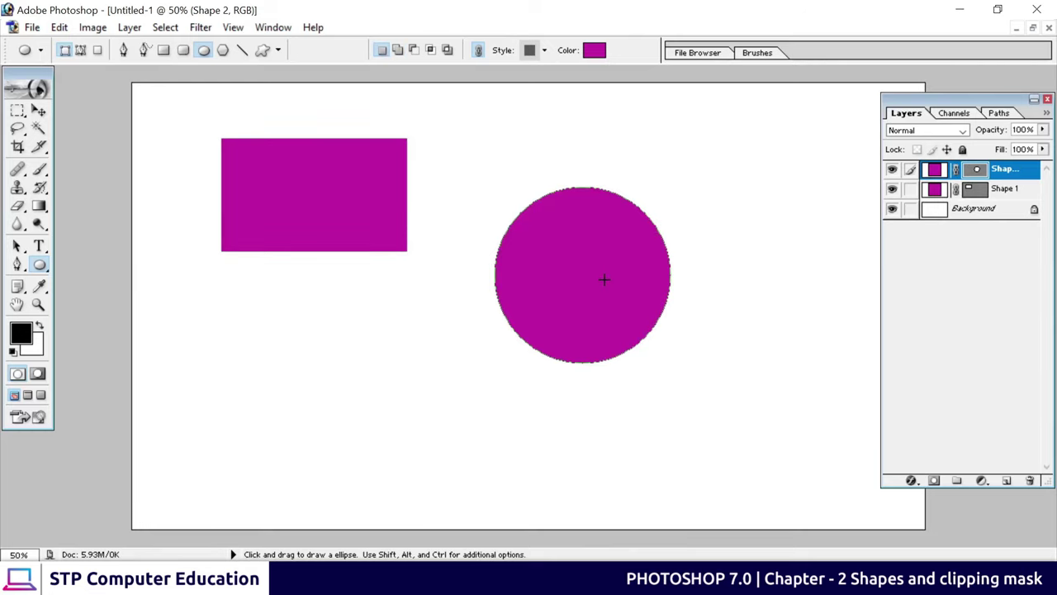
Recolour the Shape 2 circle from magenta to teal blue.
click(594, 50)
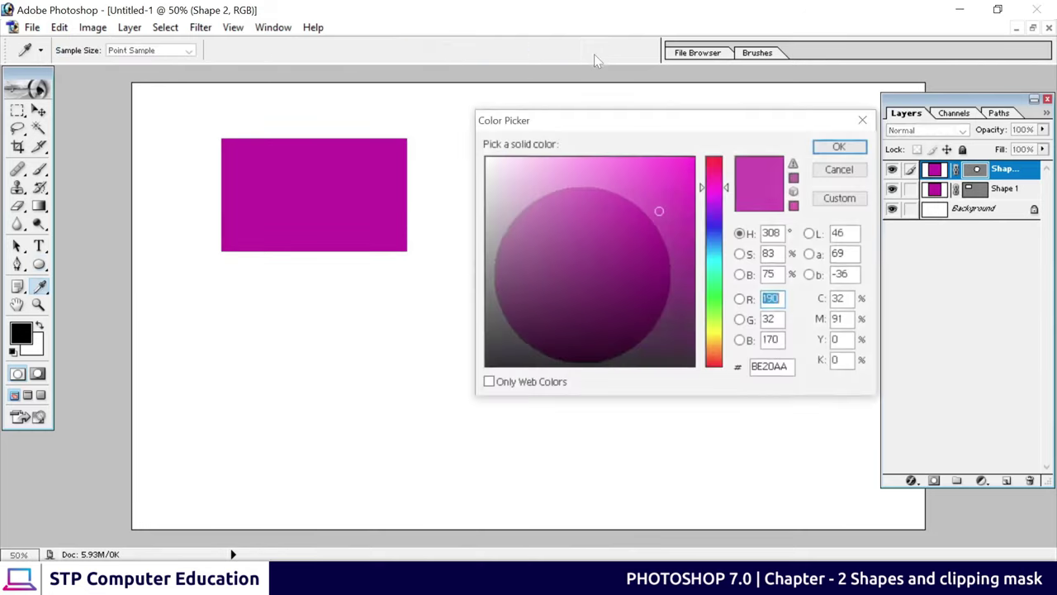
click(717, 252)
click(688, 223)
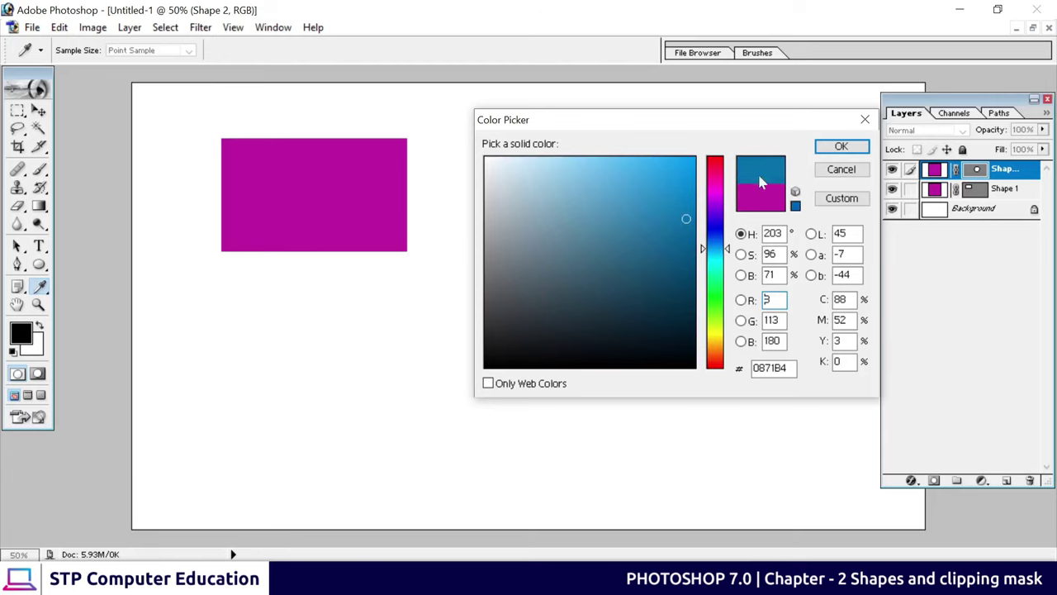
click(841, 146)
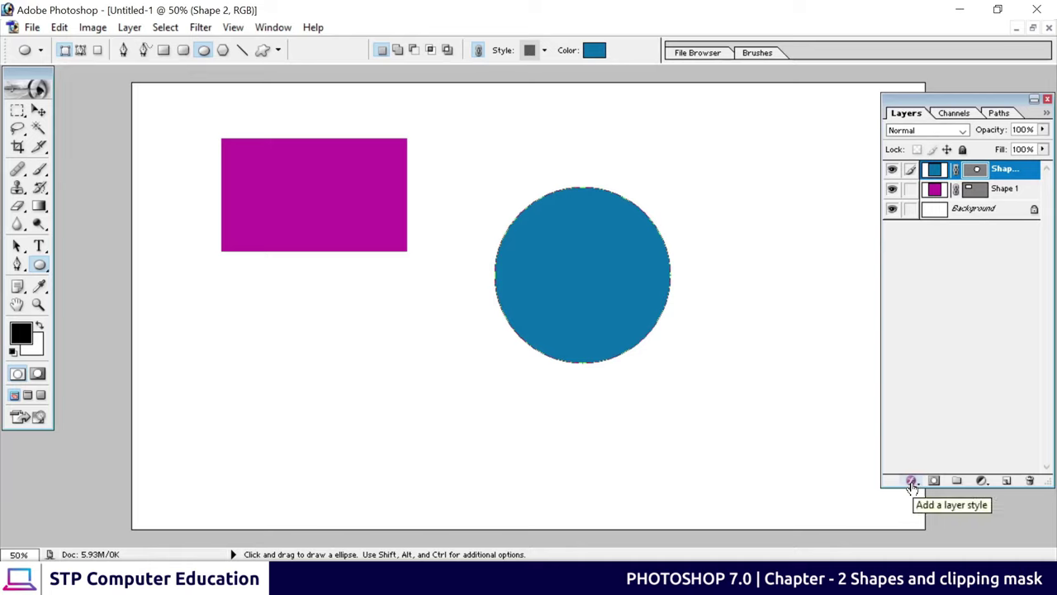
Select the Shape 1 layer and add a Stroke layer style to it.
click(1005, 192)
click(1005, 171)
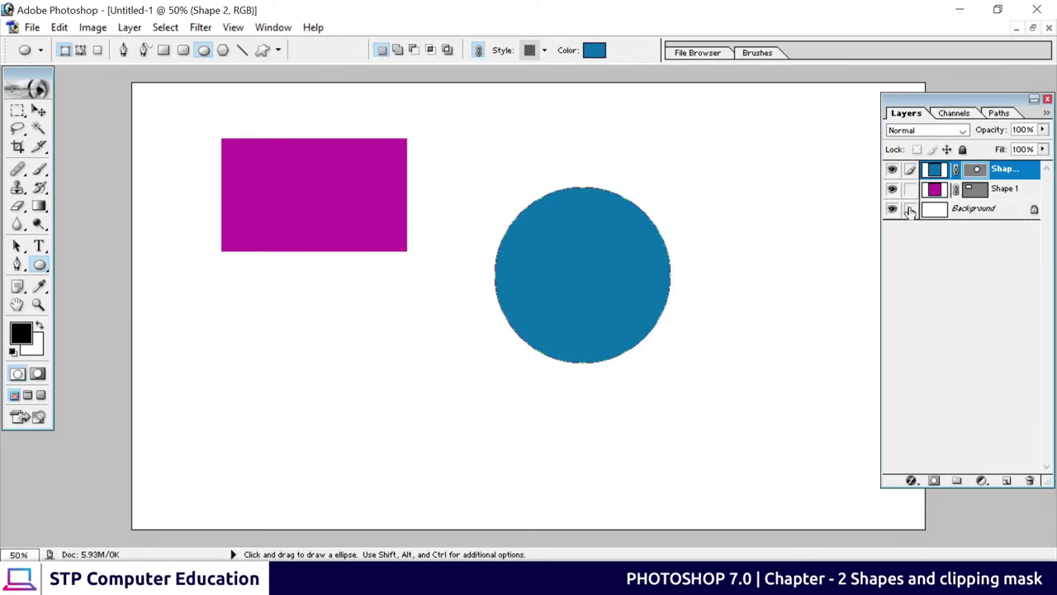
click(999, 190)
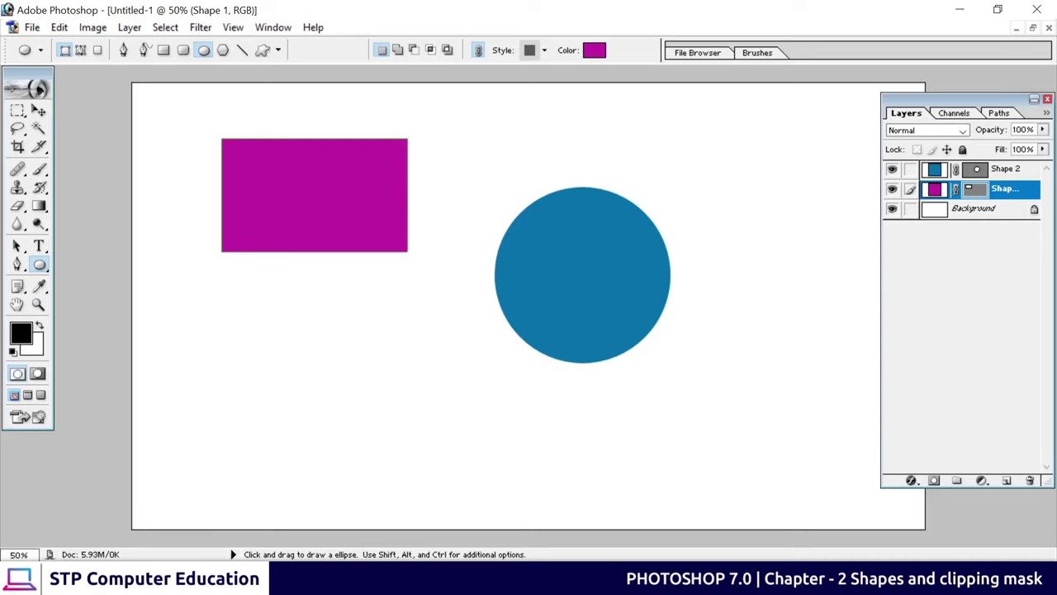
click(913, 481)
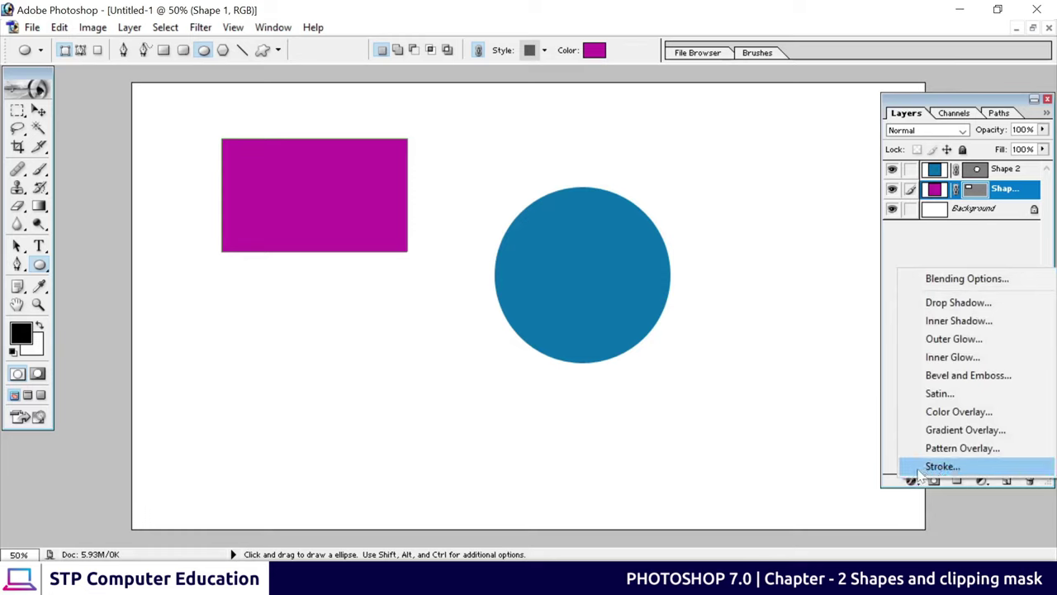
click(969, 468)
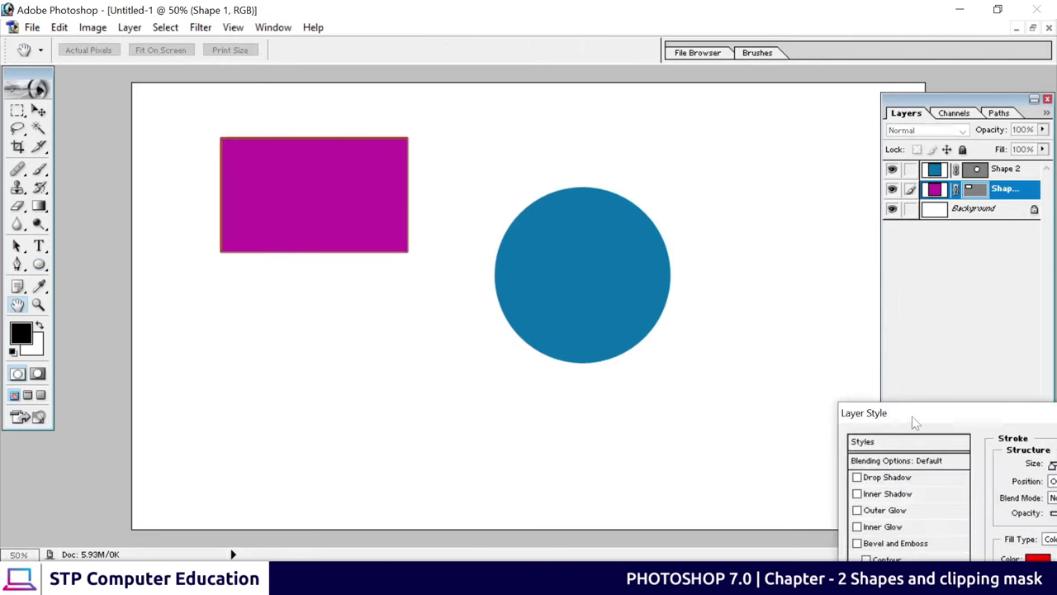
Set the rectangle's stroke colour to black and its size to 18 px.
drag(915, 423, 557, 146)
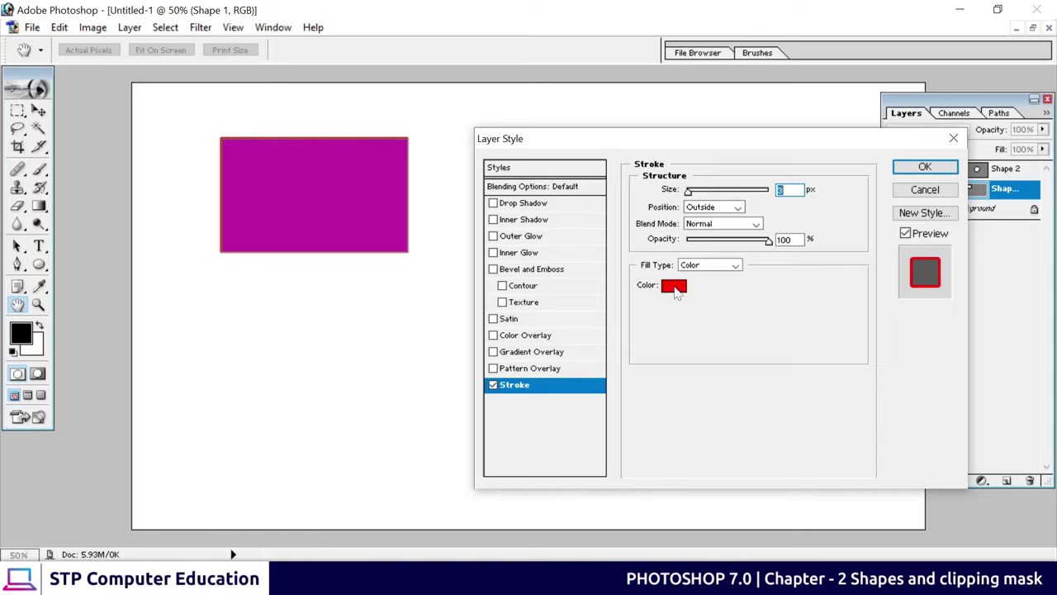
click(675, 286)
drag(670, 288, 453, 365)
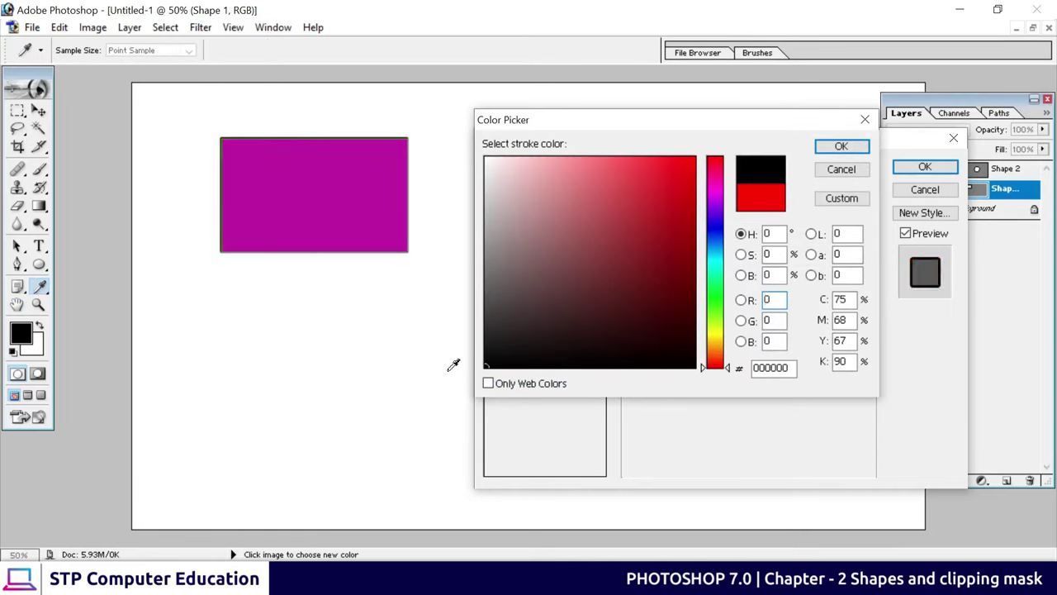
click(858, 147)
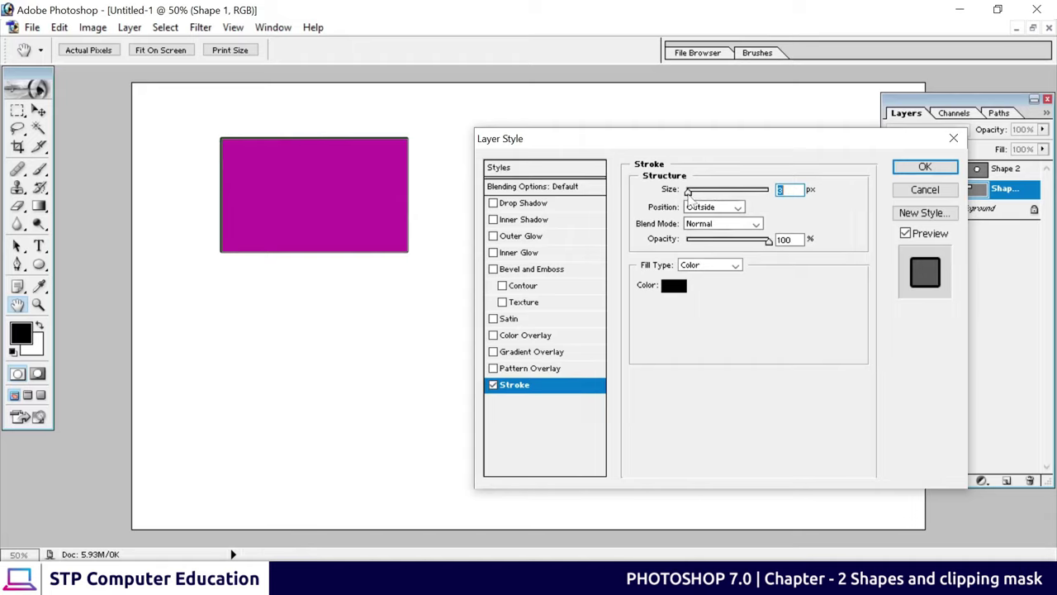
drag(688, 191, 698, 192)
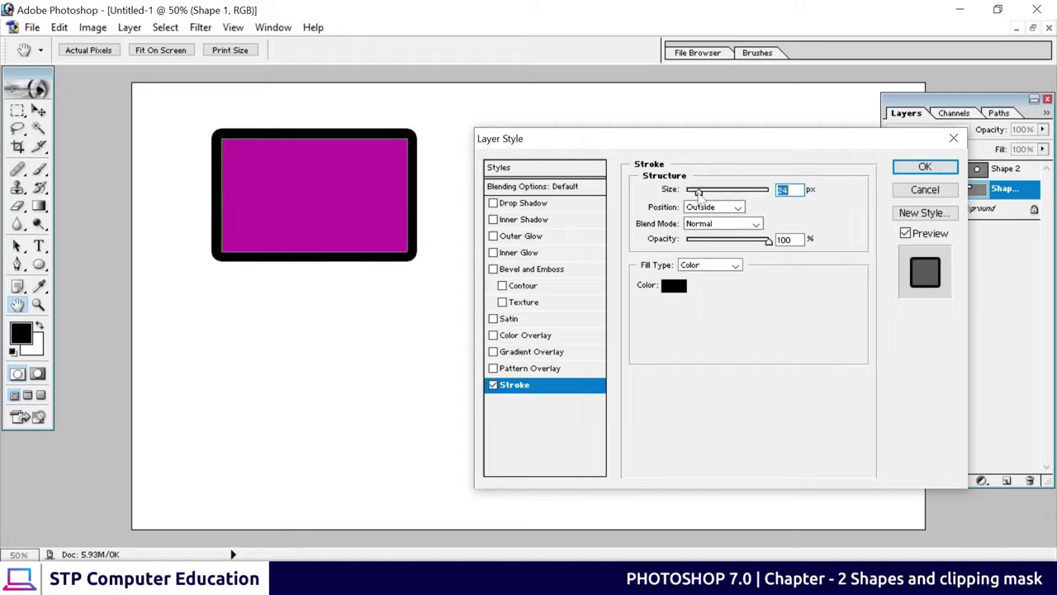
drag(699, 192, 696, 191)
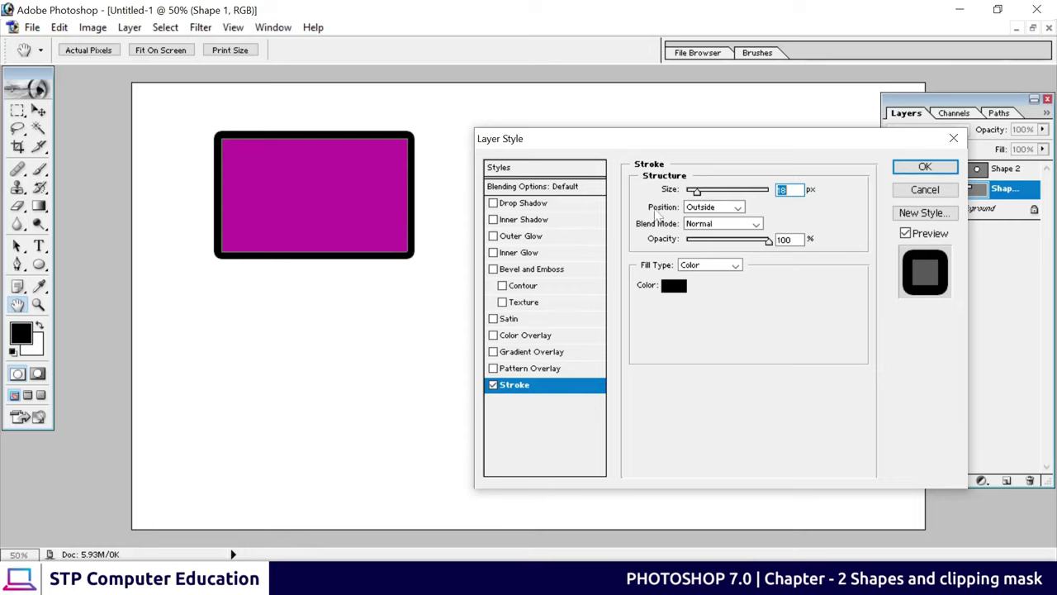
Set the stroke Position to Inside, after briefly trying Center.
click(739, 208)
click(739, 208)
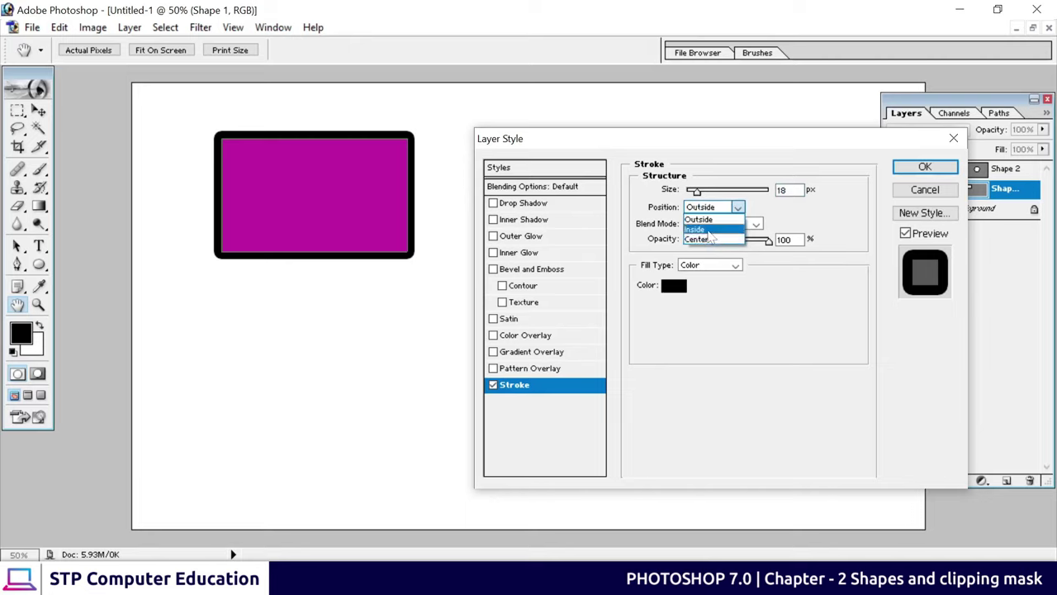
click(695, 229)
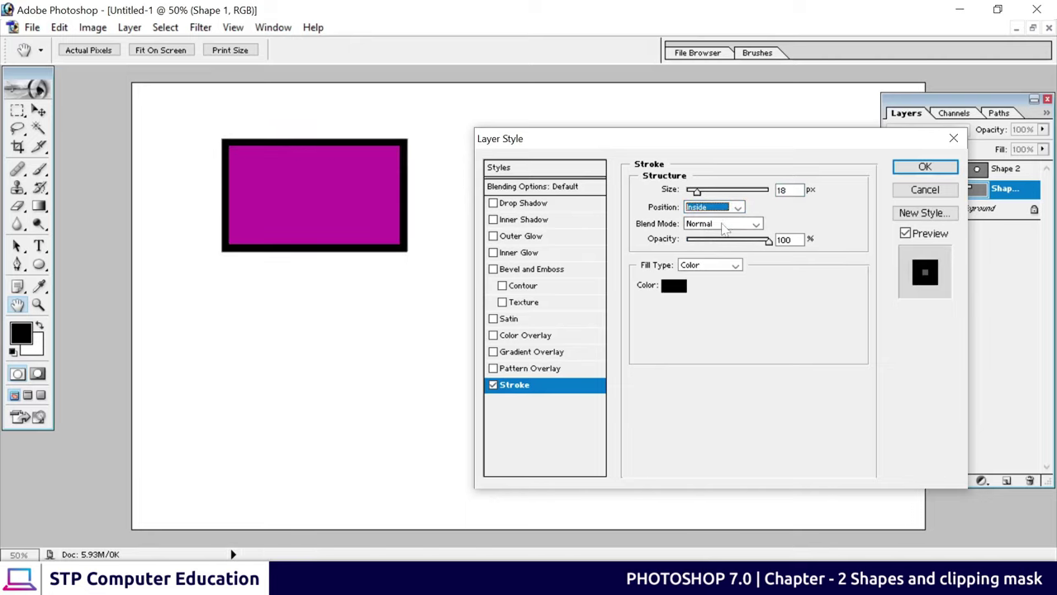
click(735, 207)
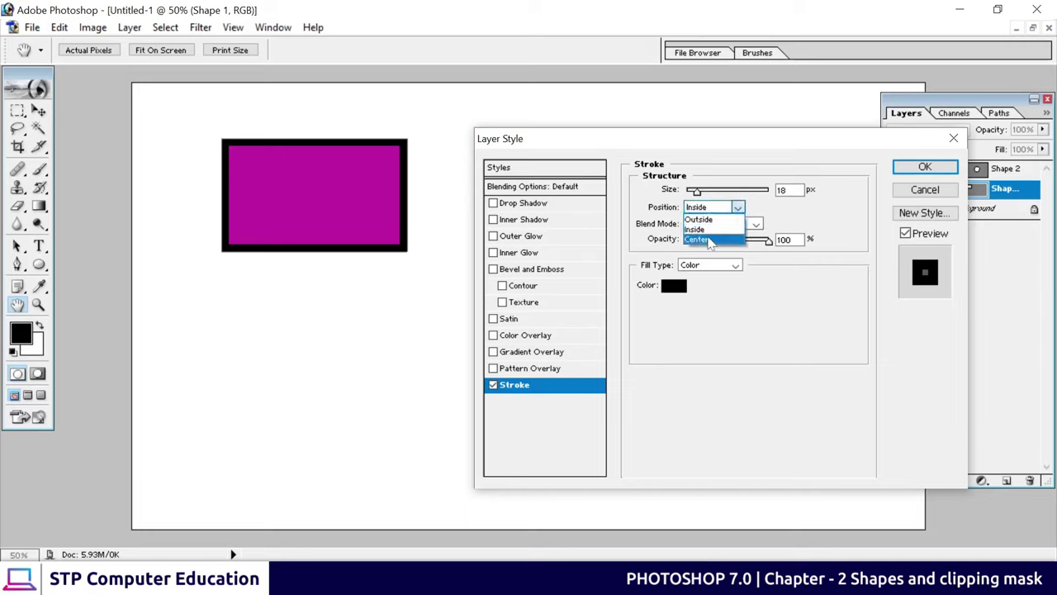
click(698, 239)
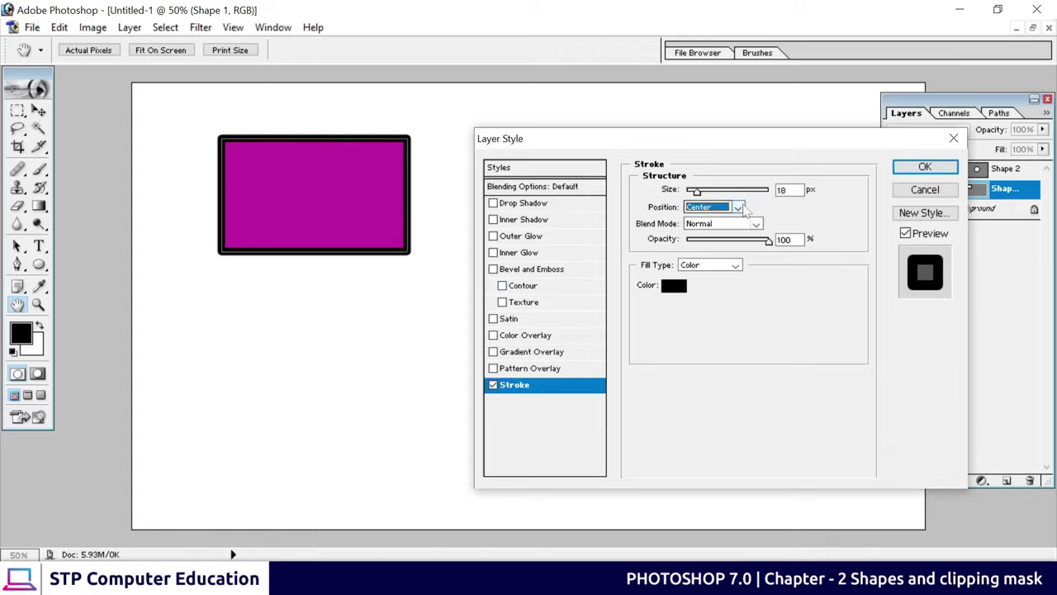
click(737, 207)
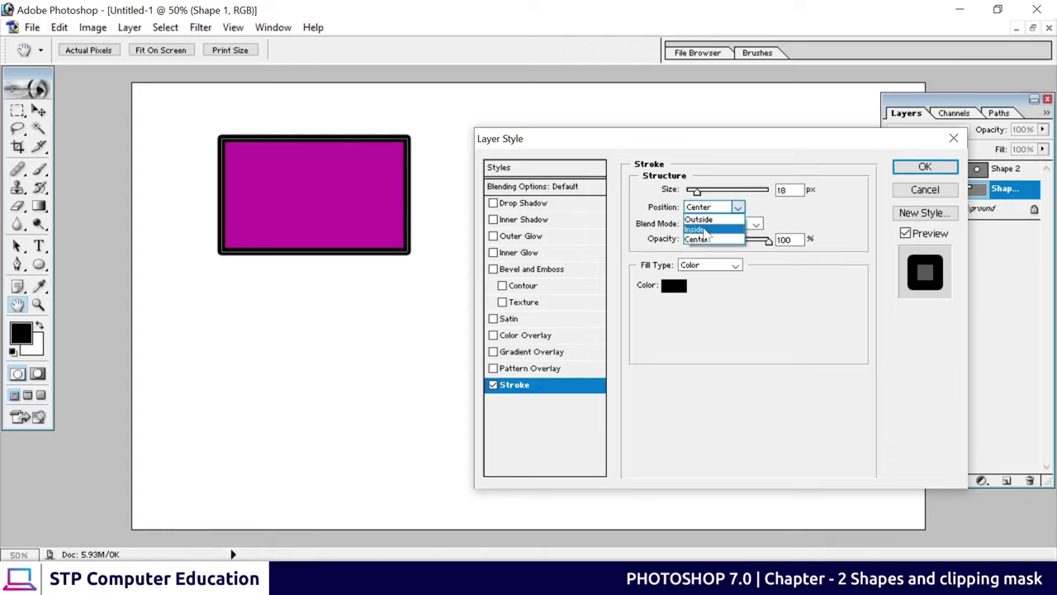
click(705, 230)
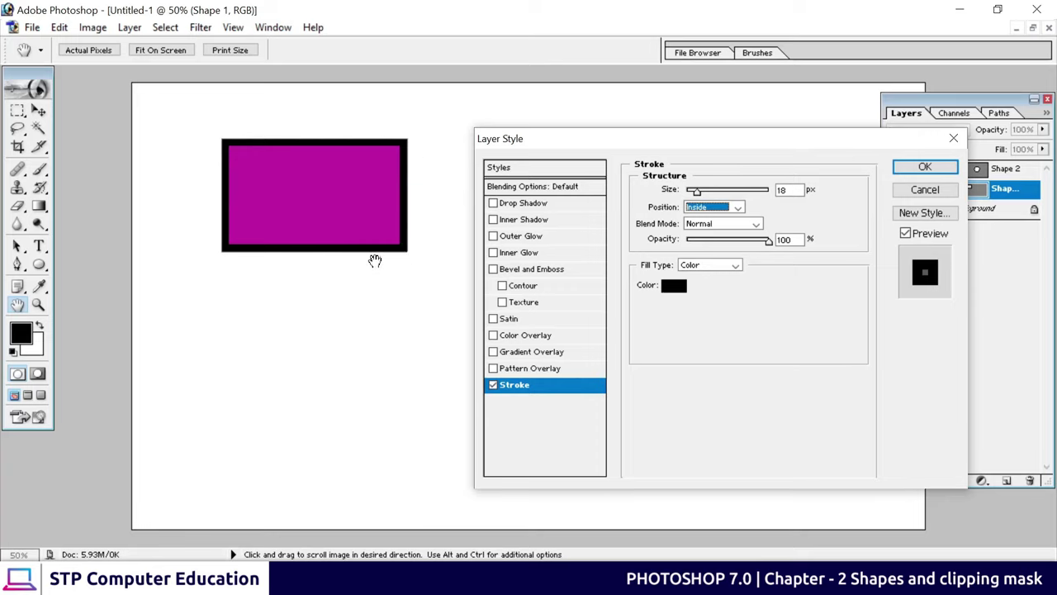
Apply the rectangle's black stroke, then add a Stroke effect to the circle layer Shape 2.
click(926, 167)
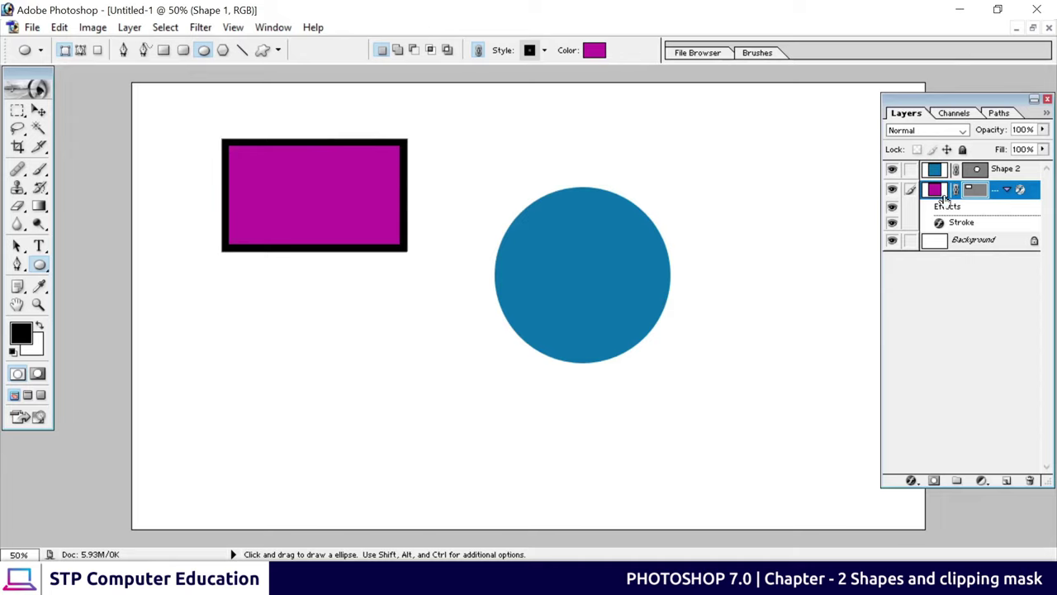
click(1004, 171)
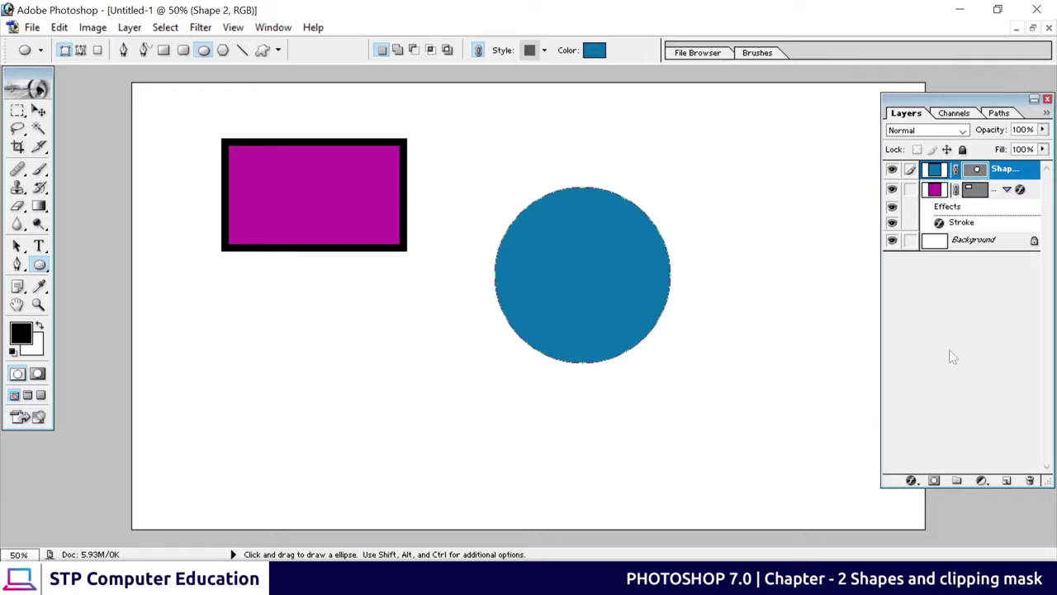
click(912, 480)
click(933, 464)
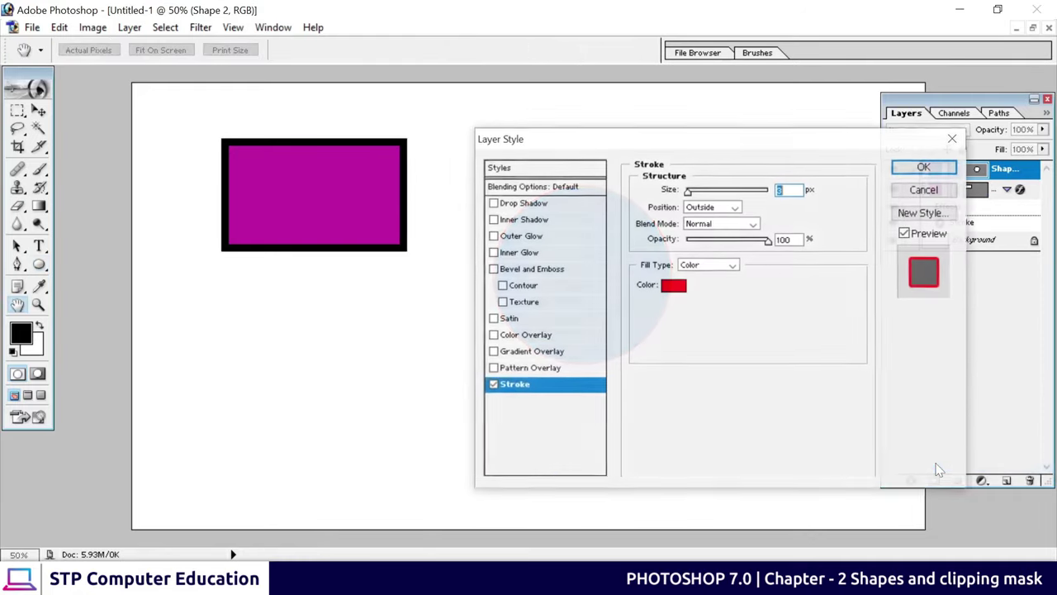
drag(634, 151, 764, 123)
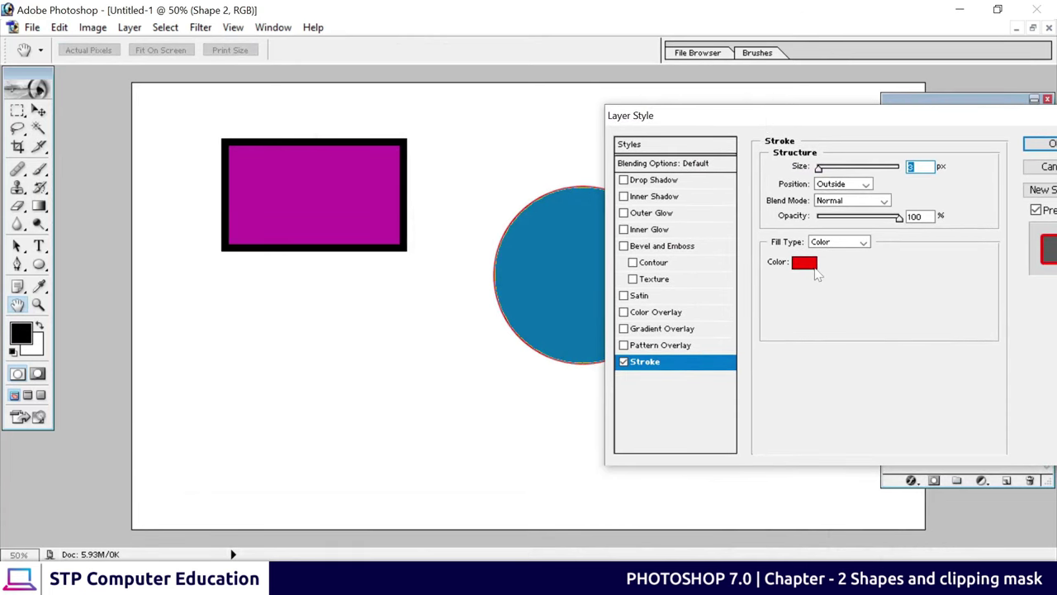
Give the circle a black (000000) stroke of 21 px positioned Inside, and apply it.
click(804, 262)
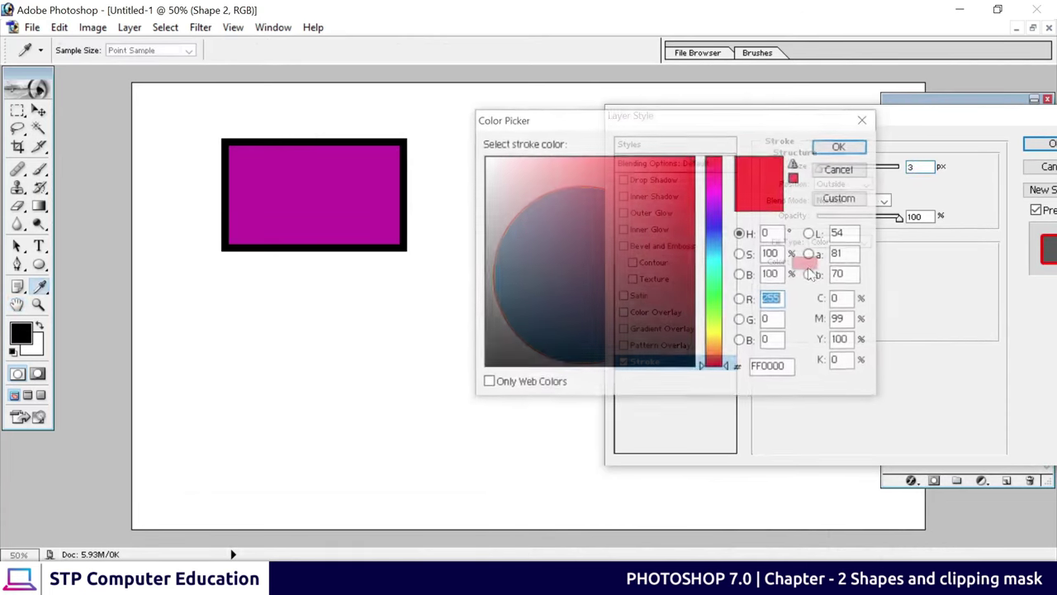
drag(505, 314, 463, 377)
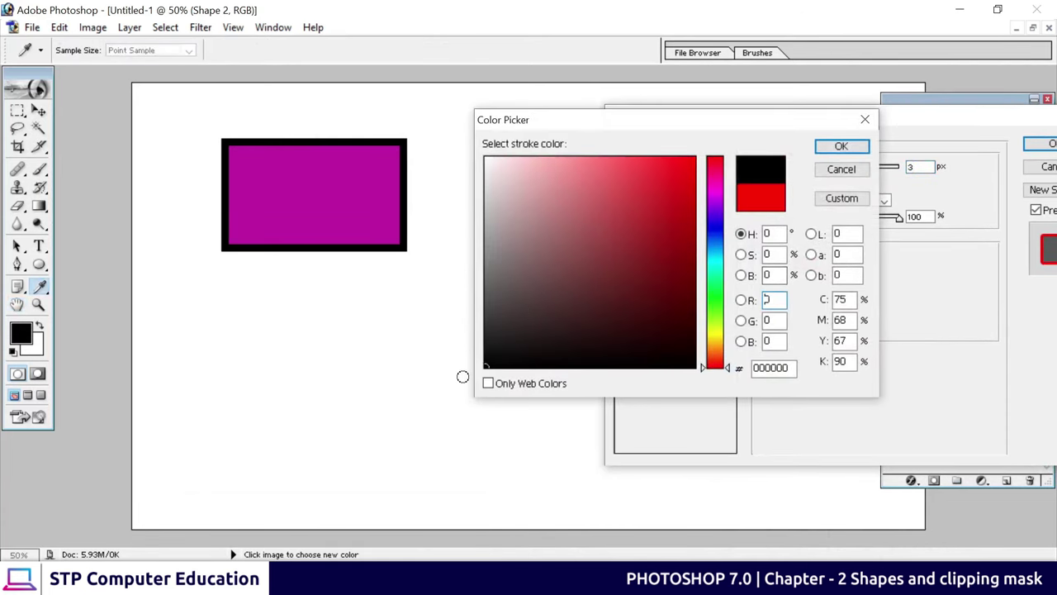
click(841, 146)
drag(819, 169, 826, 170)
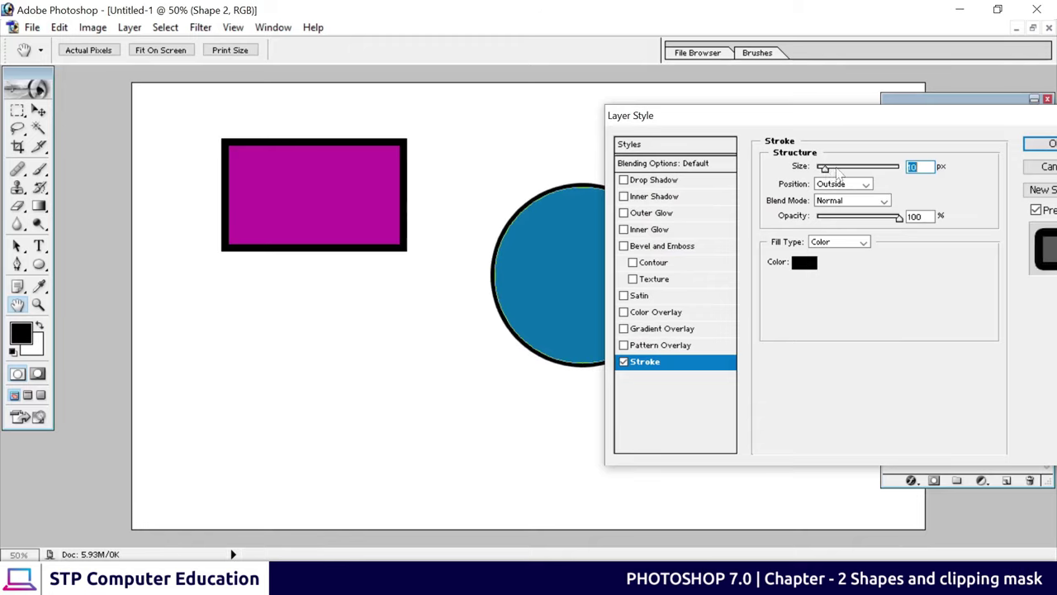
drag(825, 169, 828, 169)
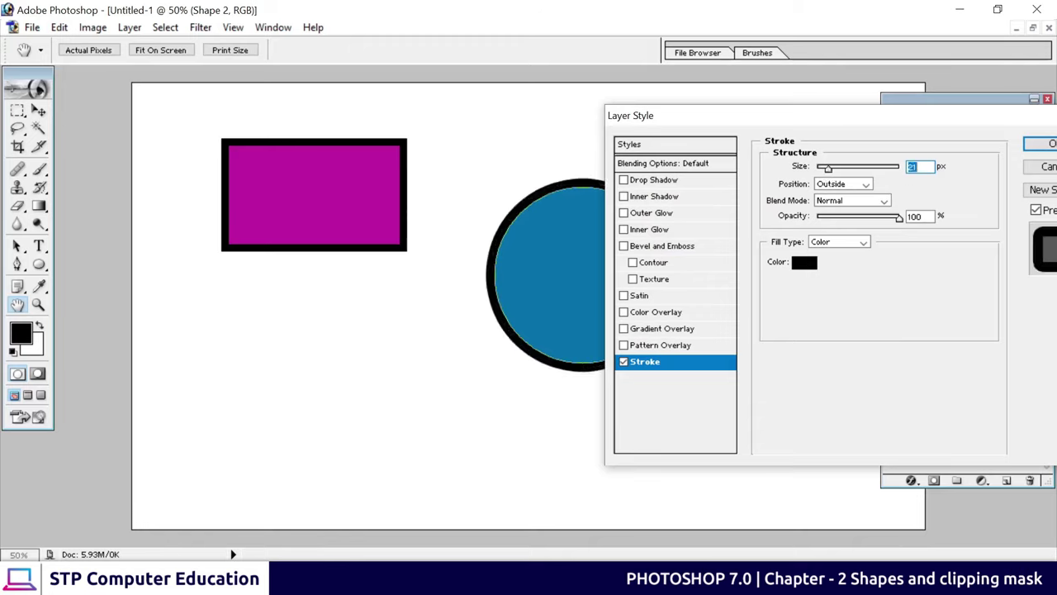
click(865, 184)
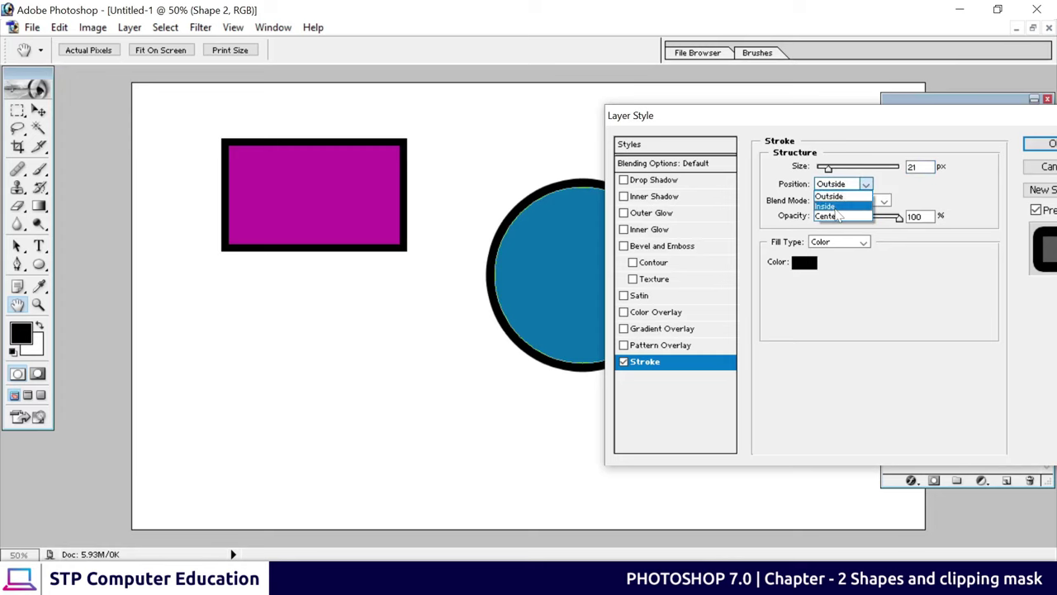
click(837, 208)
drag(799, 116, 364, 211)
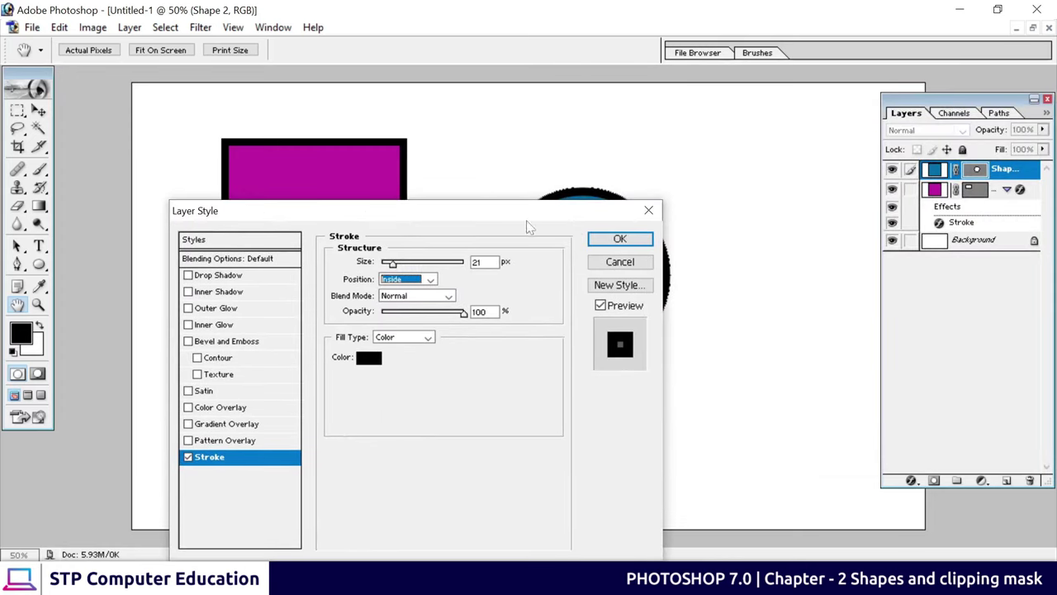
click(619, 239)
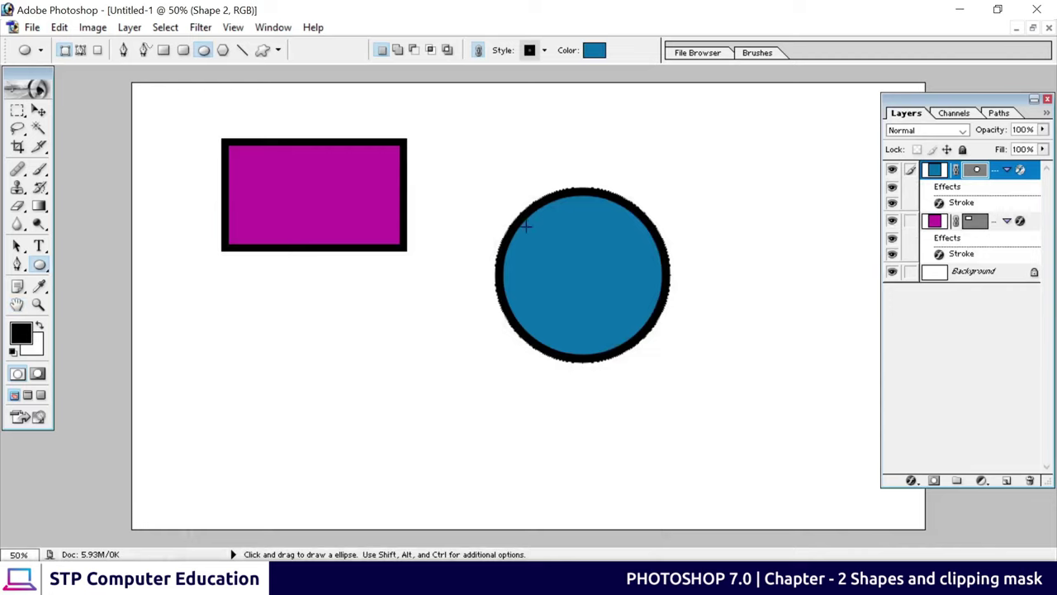
With the Move tool, select the circle's layer and drag the circle toward the lower right.
click(39, 112)
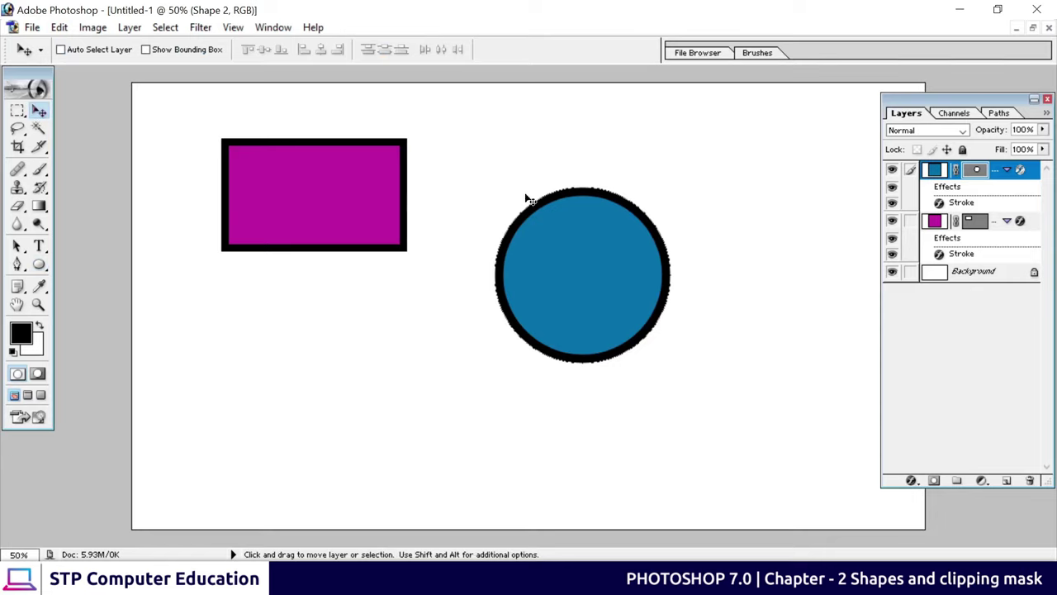
key(u)
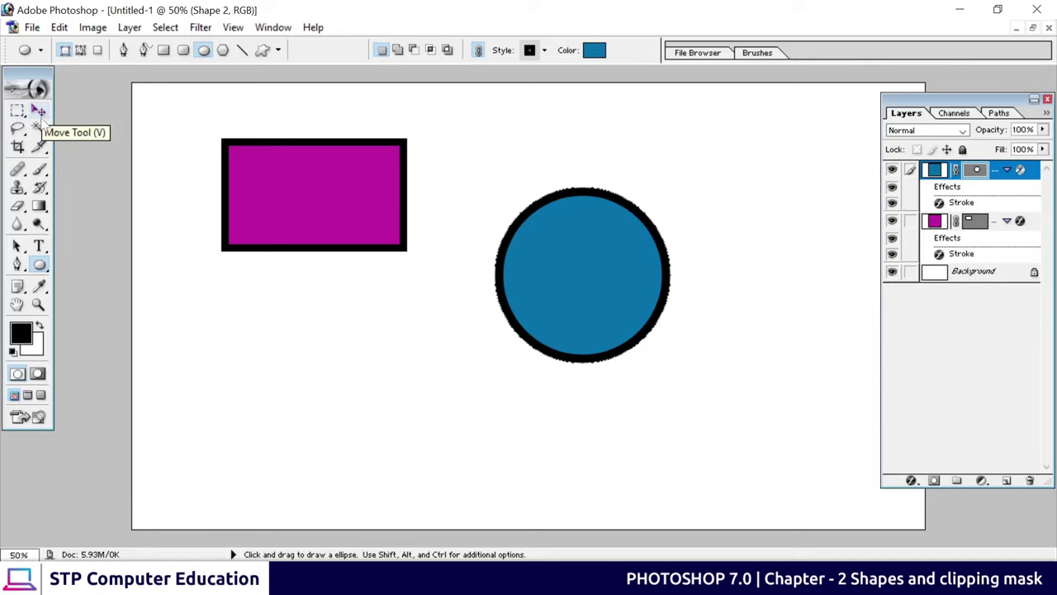
click(38, 113)
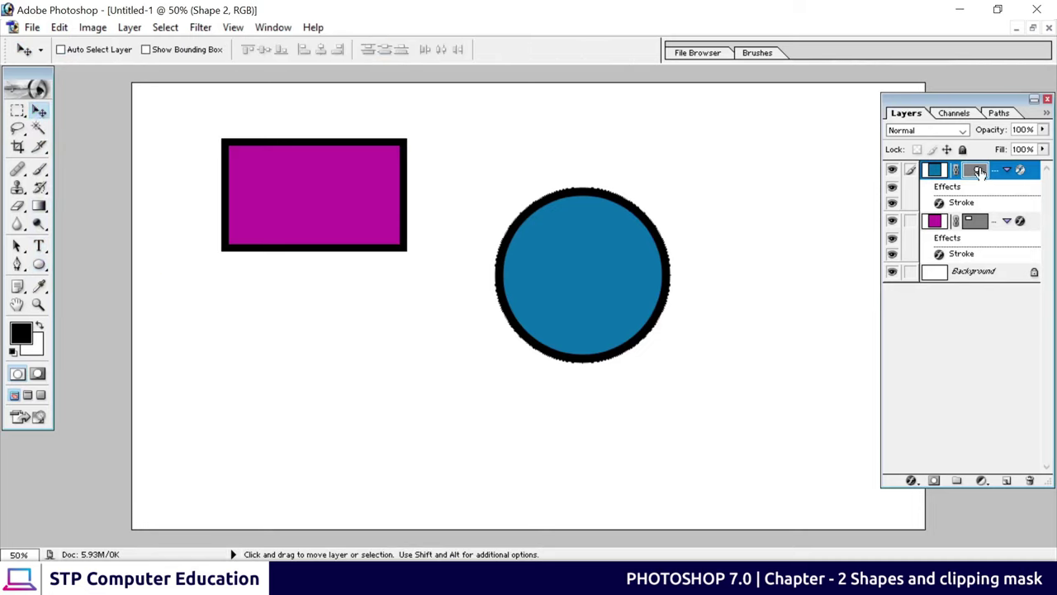
click(978, 171)
drag(578, 256, 692, 282)
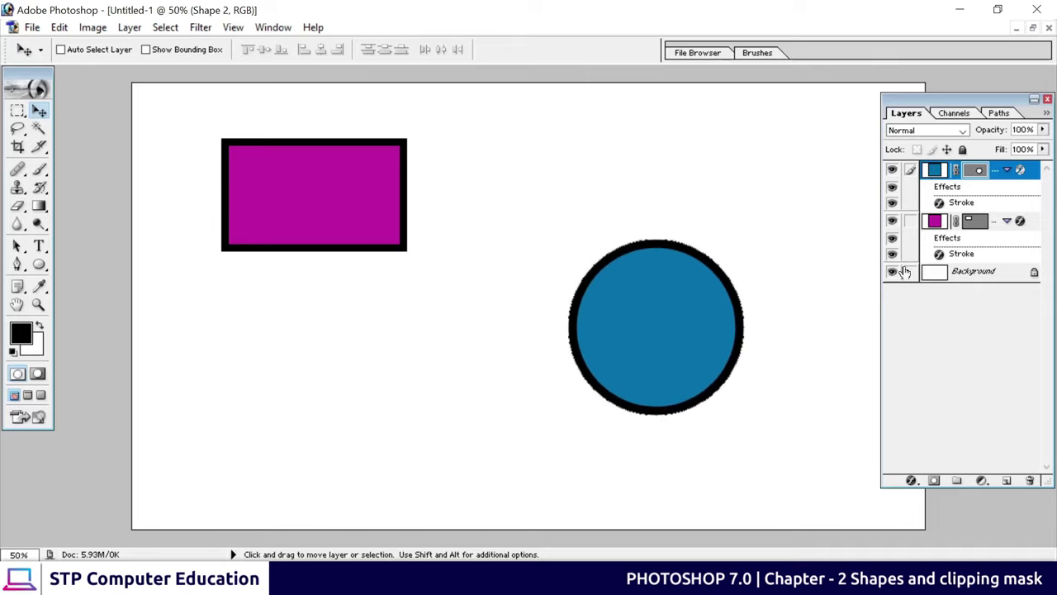
Move the magenta rectangle lower and shift the blue circle back up and left.
click(987, 228)
mouse_move(335, 199)
mouse_down()
mouse_move(339, 289)
mouse_move(353, 261)
mouse_up()
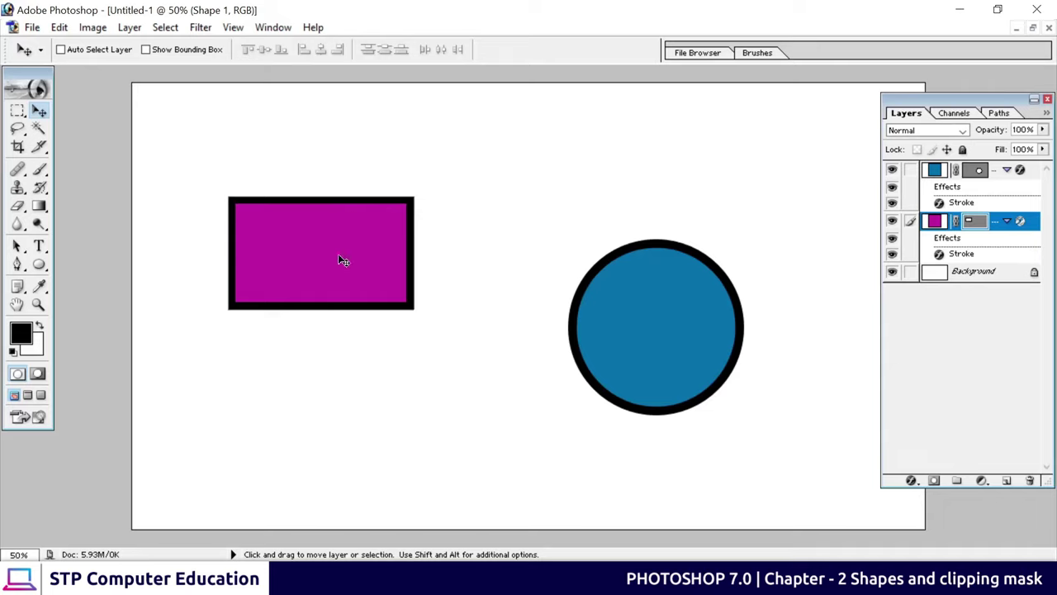
click(989, 175)
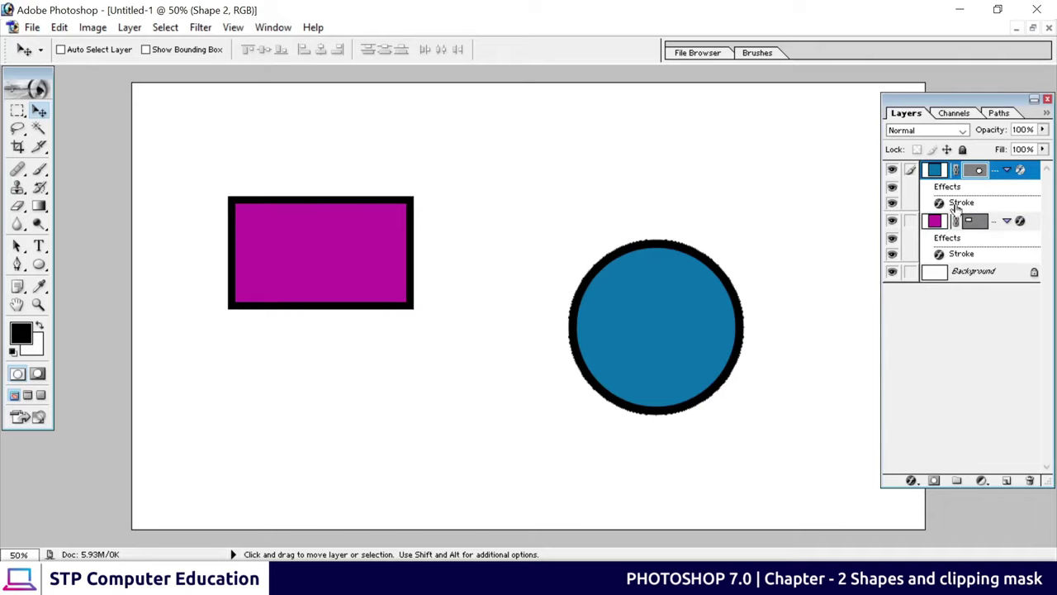
mouse_move(650, 299)
mouse_down()
mouse_move(666, 219)
mouse_move(564, 213)
mouse_move(644, 243)
mouse_move(673, 224)
mouse_up()
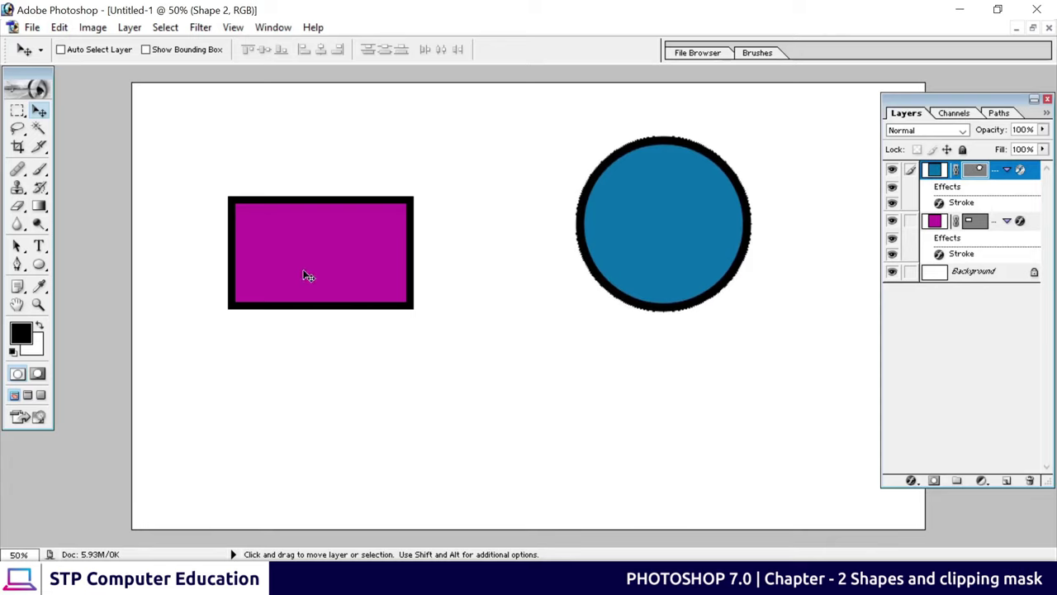
Pick Shape 1 and Shape 2 via the canvas layer list and nudge each into place.
right_click(314, 237)
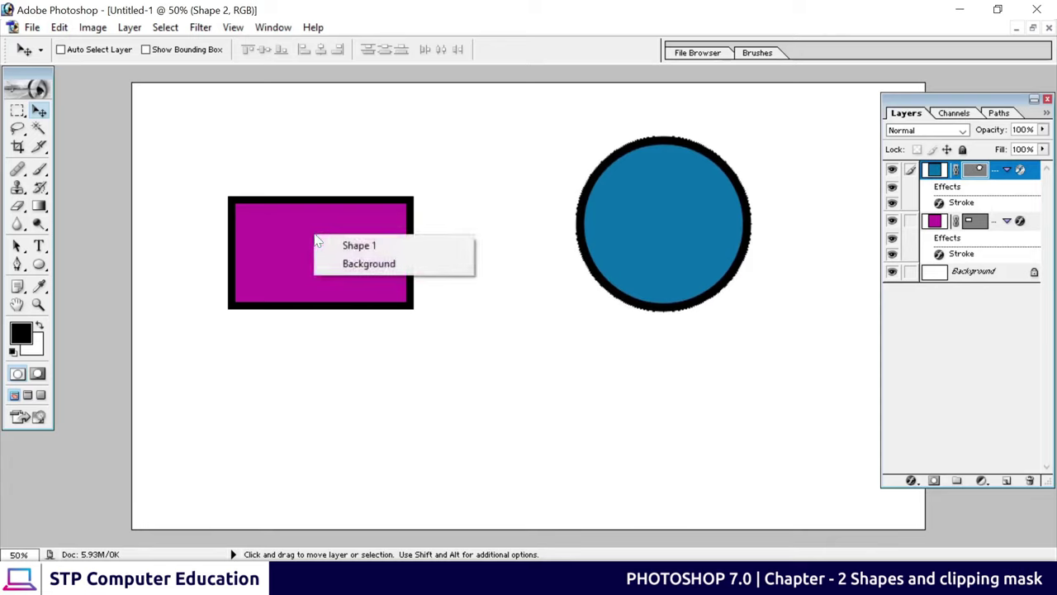
click(377, 250)
mouse_move(380, 253)
mouse_down()
mouse_move(380, 303)
mouse_move(338, 234)
mouse_up()
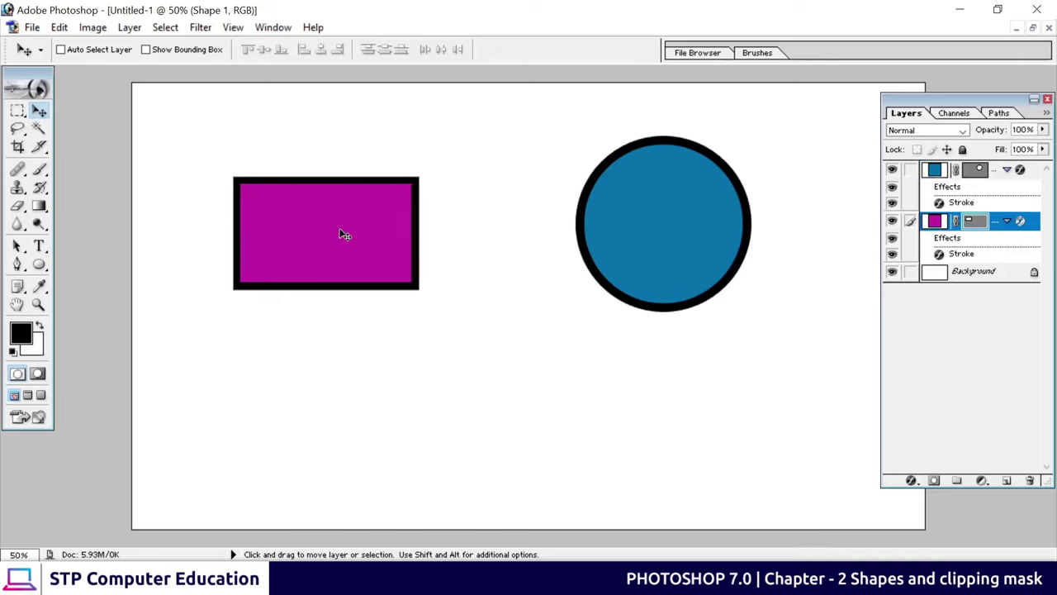
right_click(633, 215)
click(649, 220)
mouse_move(686, 203)
mouse_down()
mouse_move(531, 290)
mouse_move(650, 261)
mouse_up()
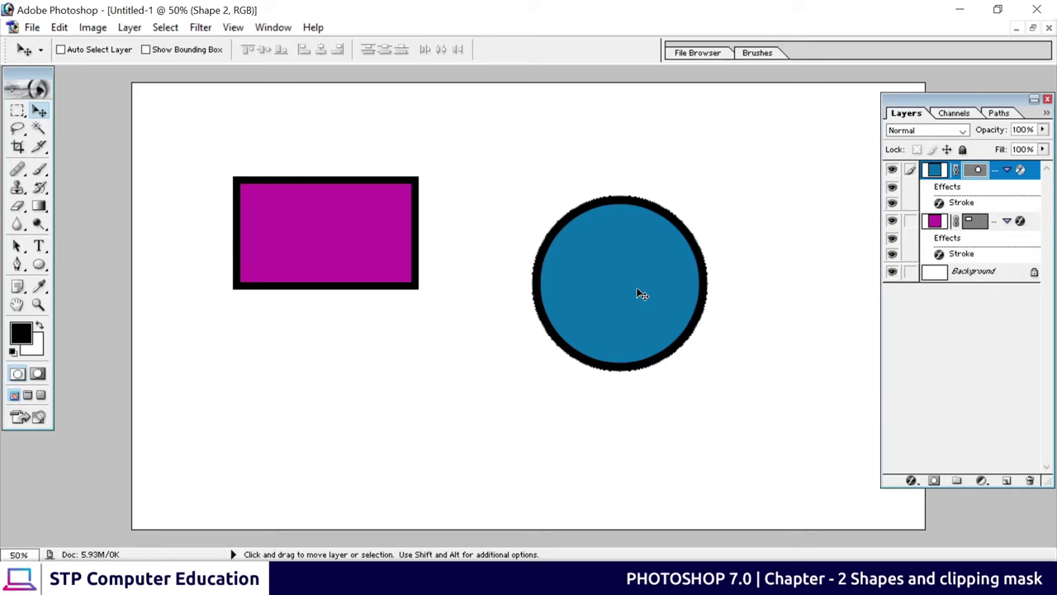
Scale the blue circle to 133.3% with Free Transform and move it up and left.
key(ctrl+t)
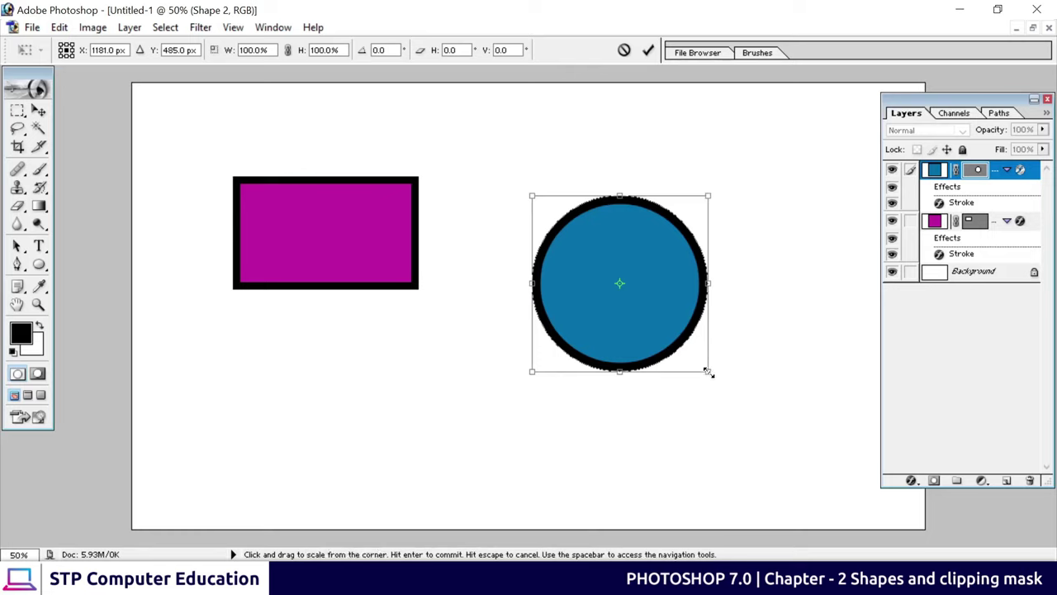
mouse_move(708, 371)
mouse_down()
mouse_move(682, 305)
mouse_move(765, 388)
mouse_move(767, 306)
mouse_move(780, 283)
mouse_move(735, 440)
mouse_move(719, 446)
mouse_move(661, 315)
mouse_move(606, 266)
mouse_move(763, 471)
mouse_move(727, 448)
mouse_move(623, 270)
mouse_move(557, 233)
mouse_move(746, 491)
mouse_move(880, 539)
mouse_move(651, 400)
mouse_up()
drag(703, 476, 709, 486)
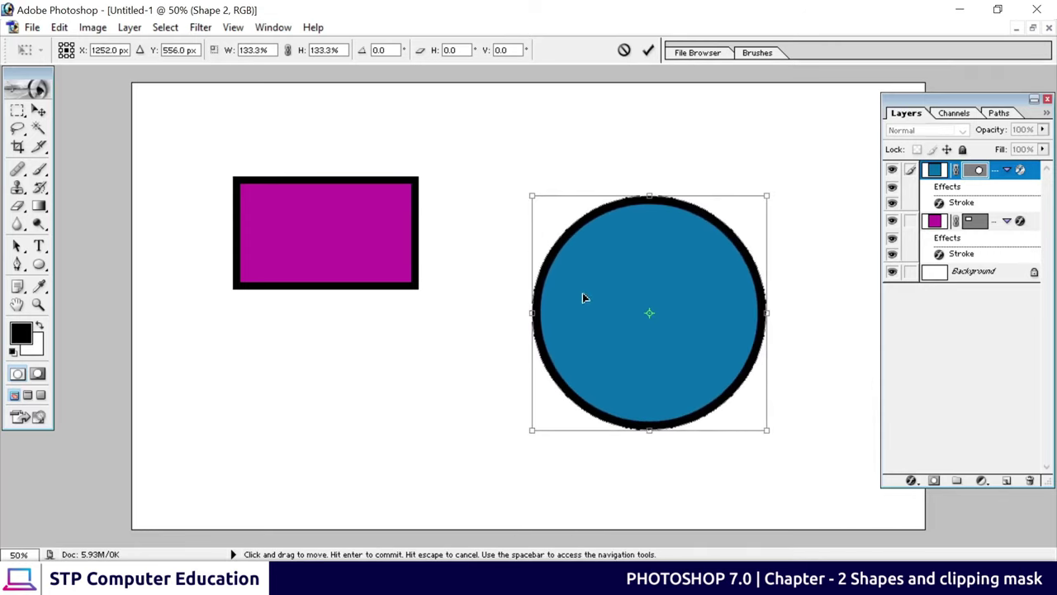
click(649, 51)
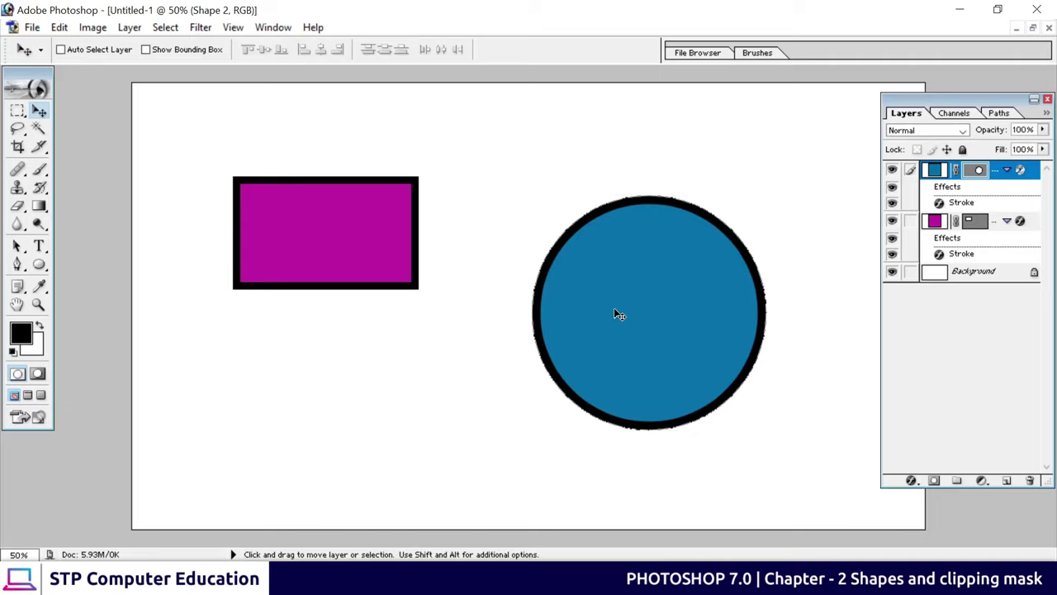
mouse_move(649, 313)
mouse_down()
mouse_move(555, 277)
mouse_move(584, 278)
mouse_move(582, 291)
mouse_up()
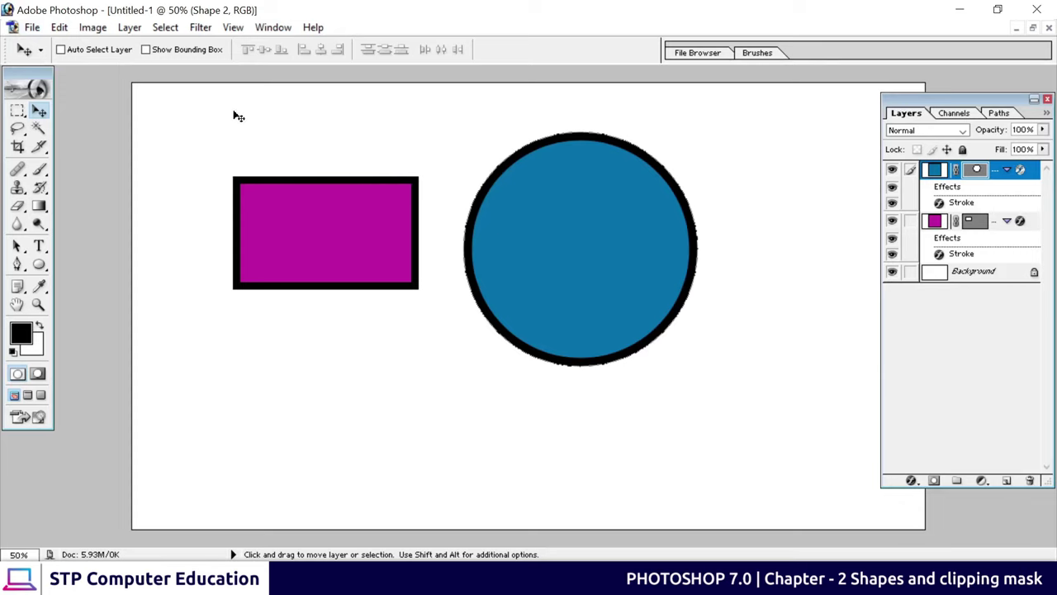
Open the wedding photo from Downloads and arrange it beside the shapes document.
click(33, 29)
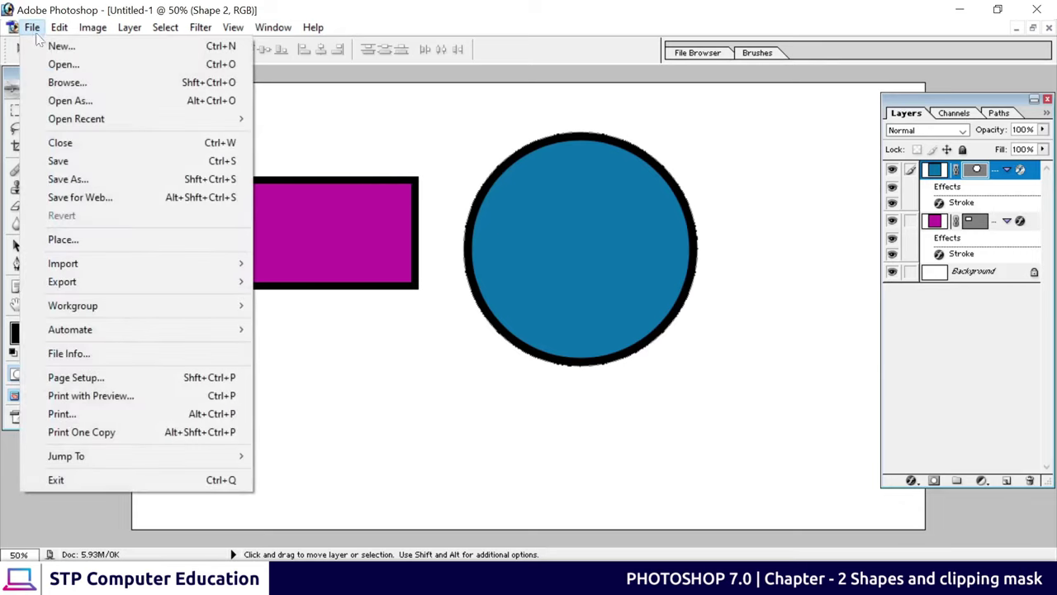
click(97, 68)
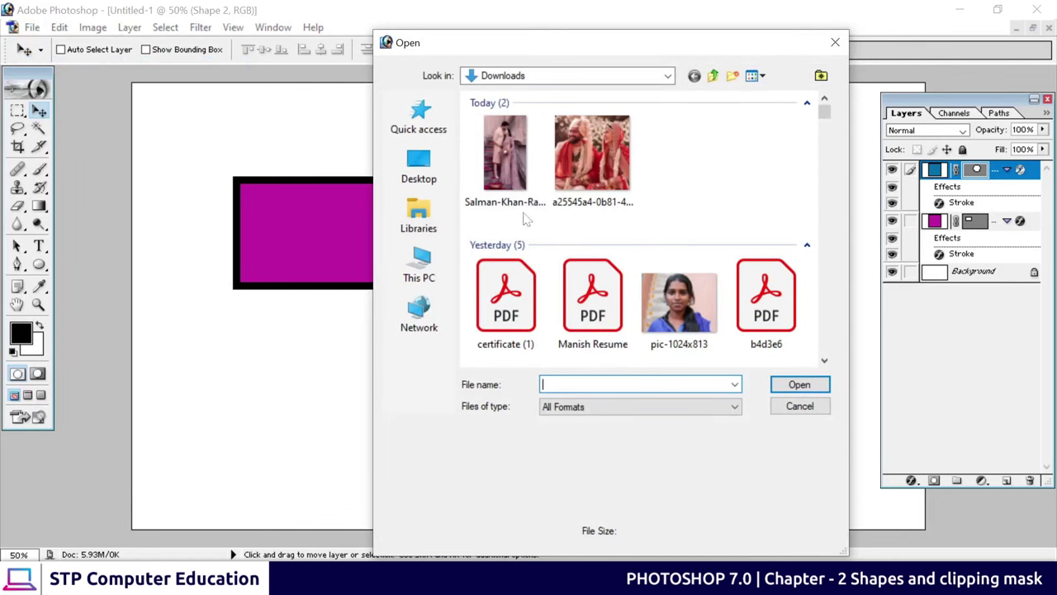
click(590, 159)
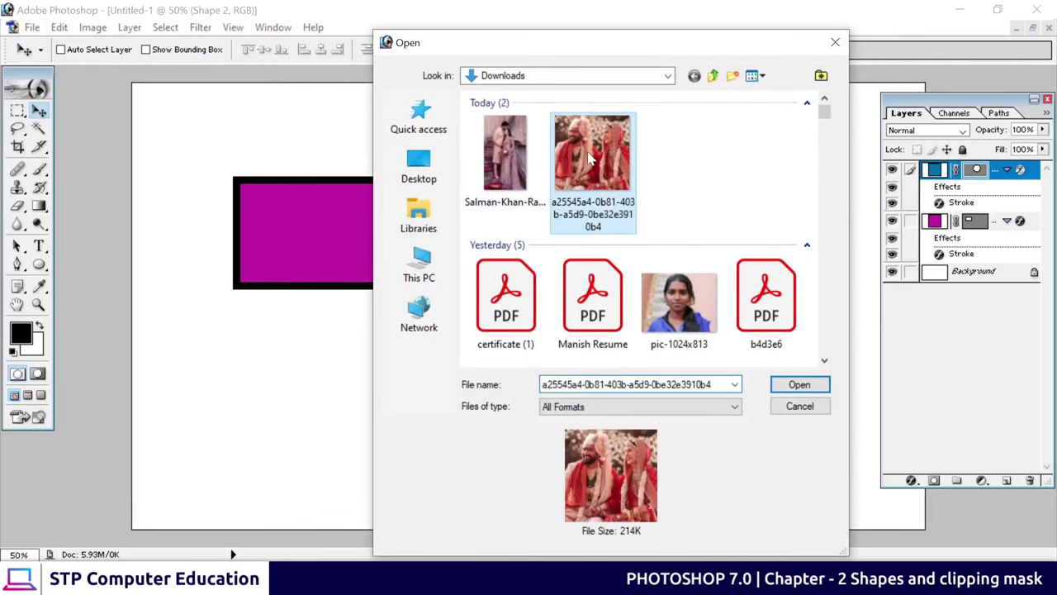
click(808, 387)
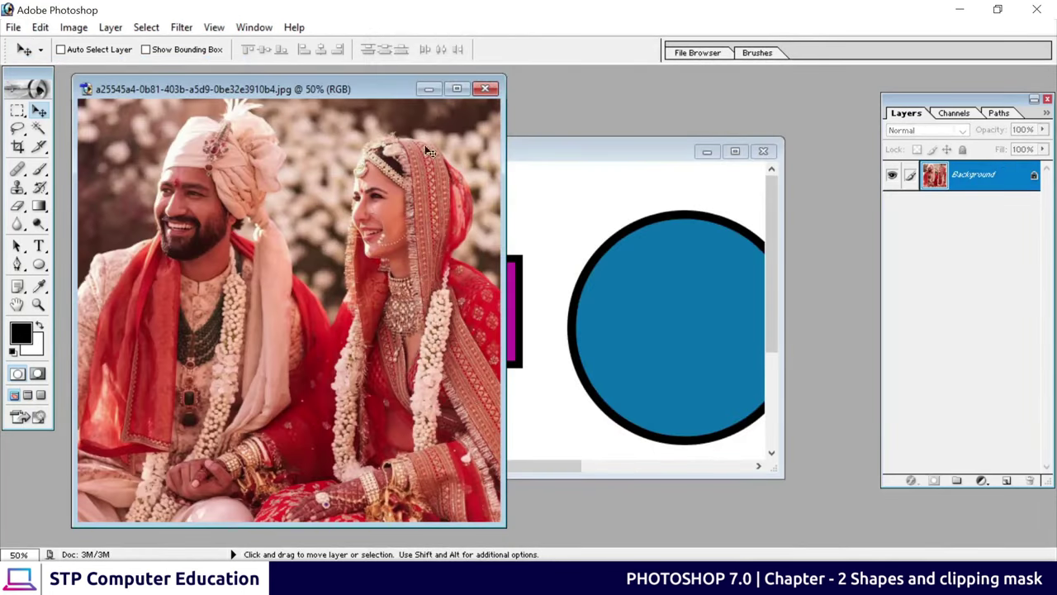
mouse_move(302, 89)
mouse_down()
mouse_move(255, 110)
mouse_move(398, 178)
mouse_move(347, 179)
mouse_up()
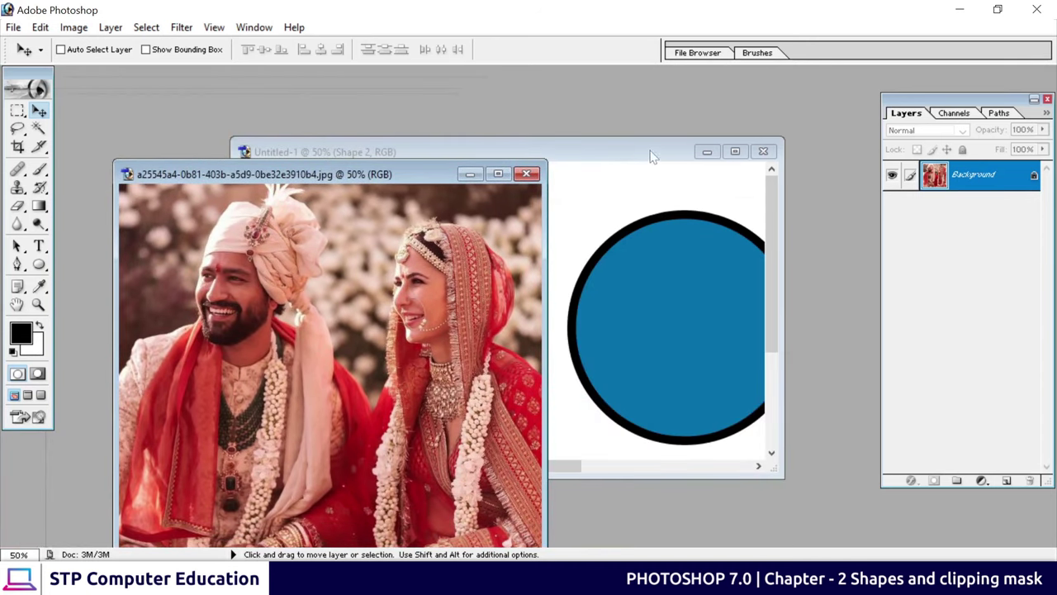
drag(529, 154, 719, 101)
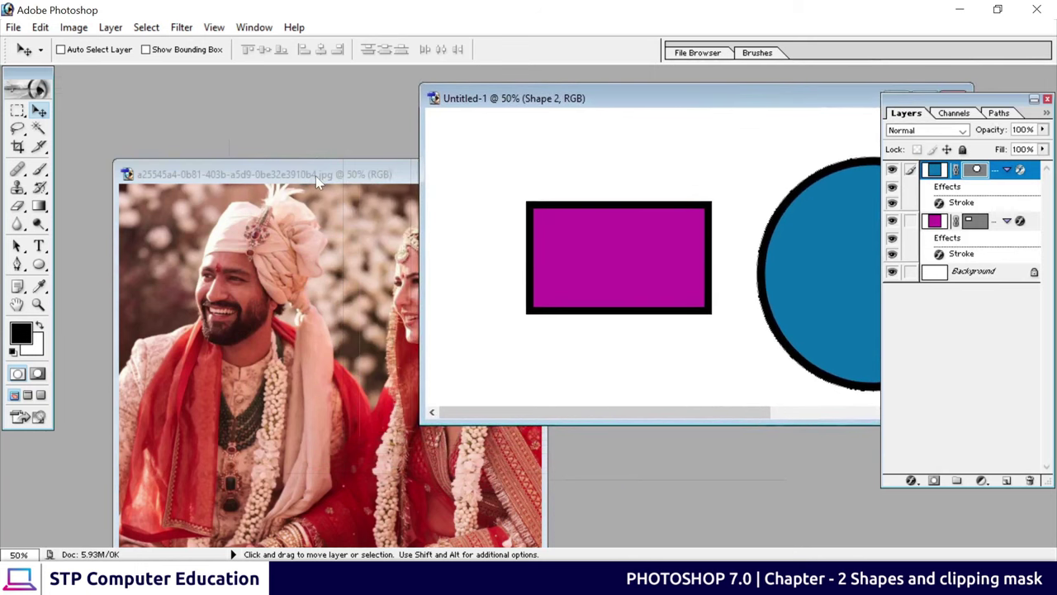
click(394, 197)
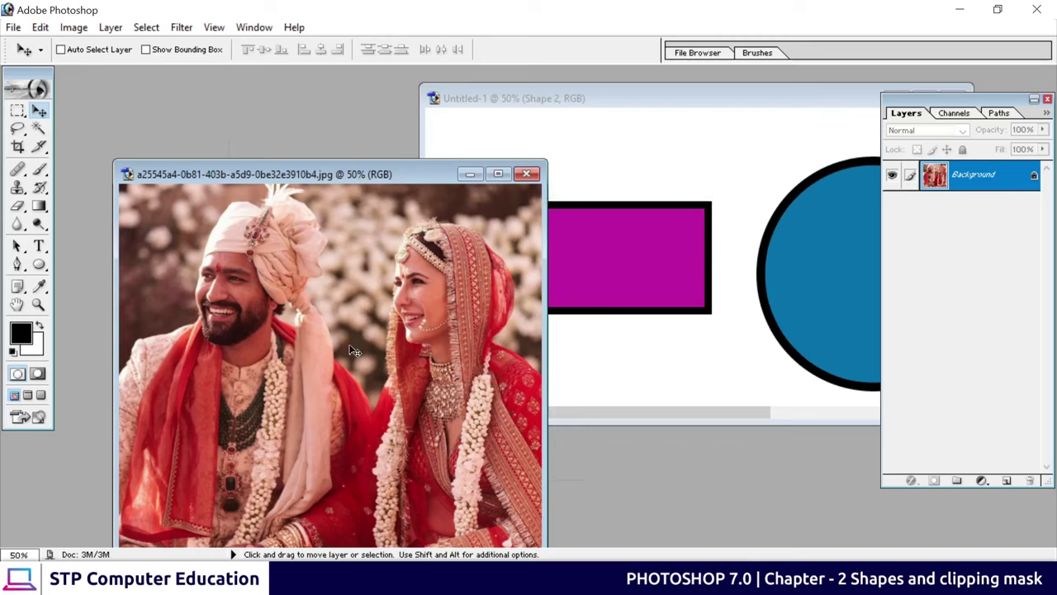
Drag the photo into Untitled-1 as a new layer and maximize the shapes document.
drag(338, 343, 674, 196)
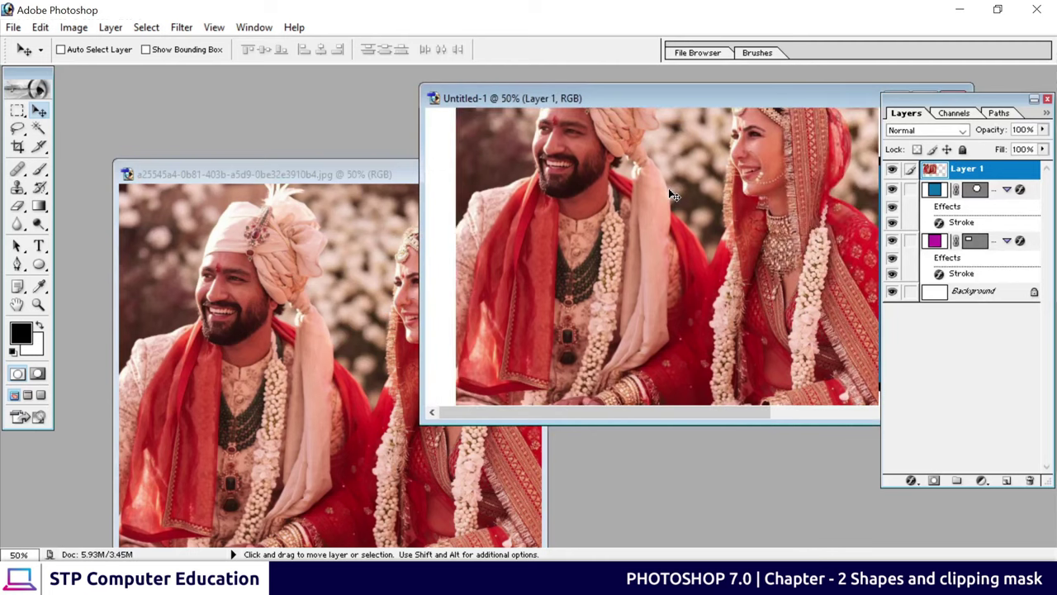
drag(654, 101, 420, 156)
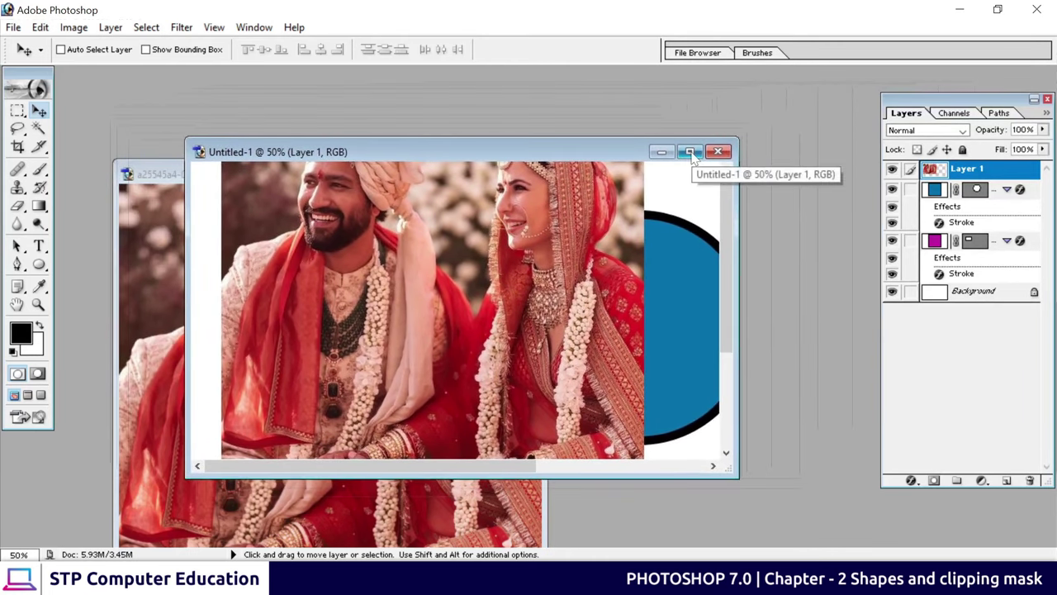
click(689, 152)
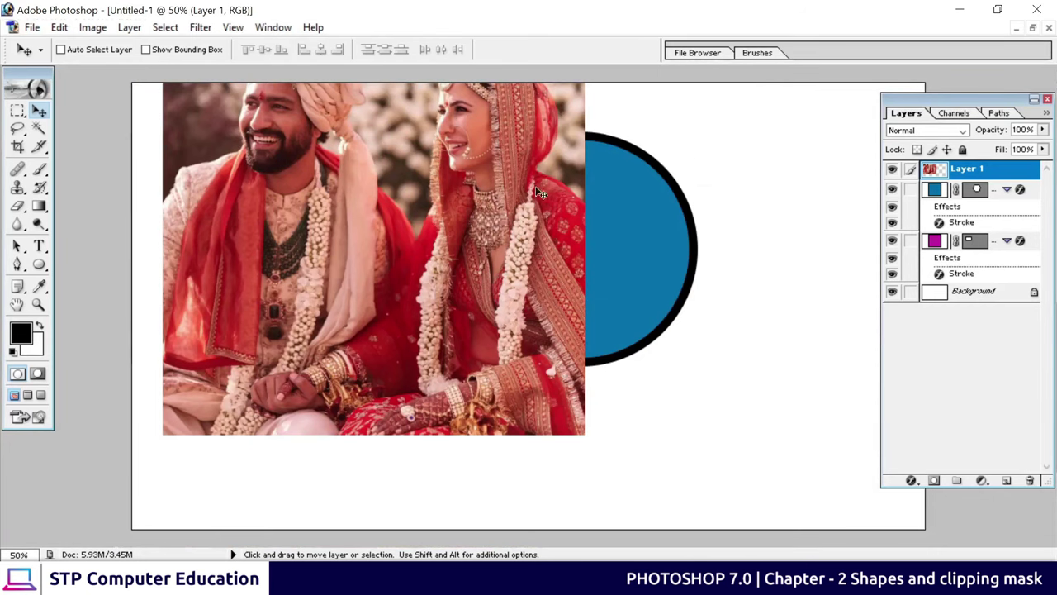
drag(347, 173, 374, 447)
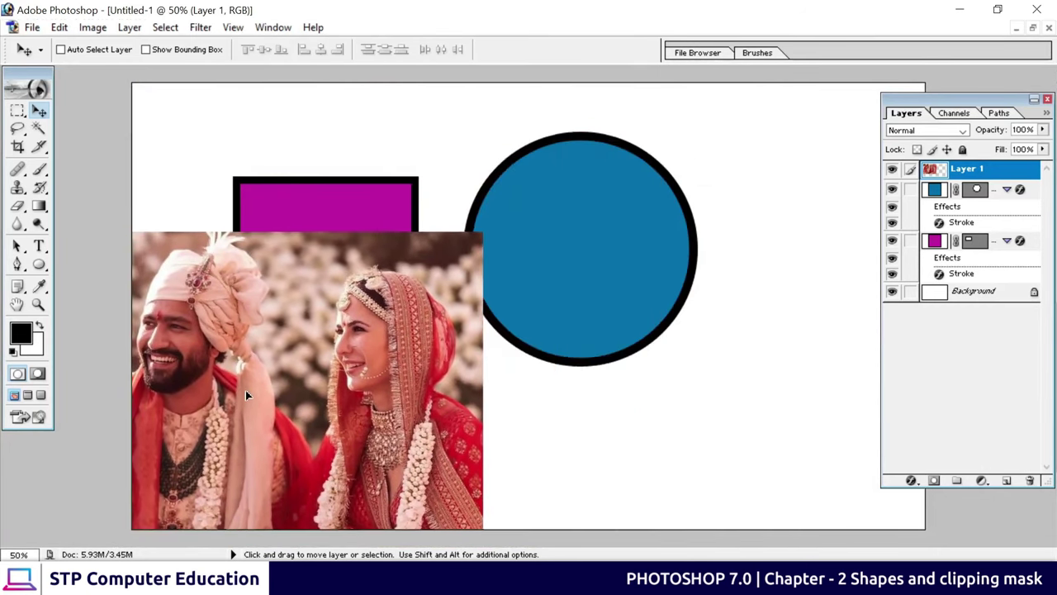
drag(407, 410, 516, 248)
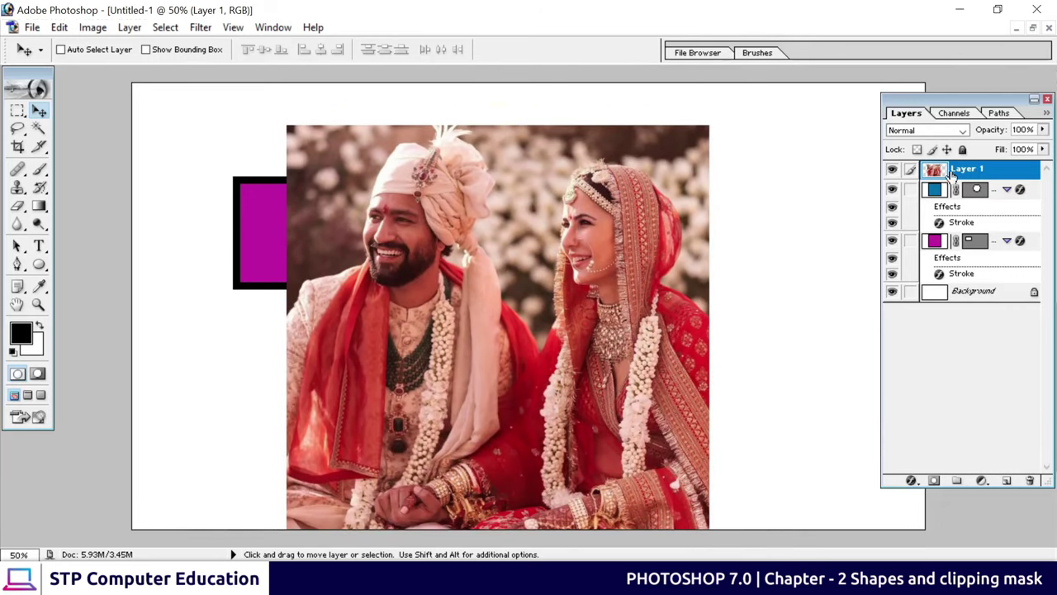
drag(426, 324, 478, 314)
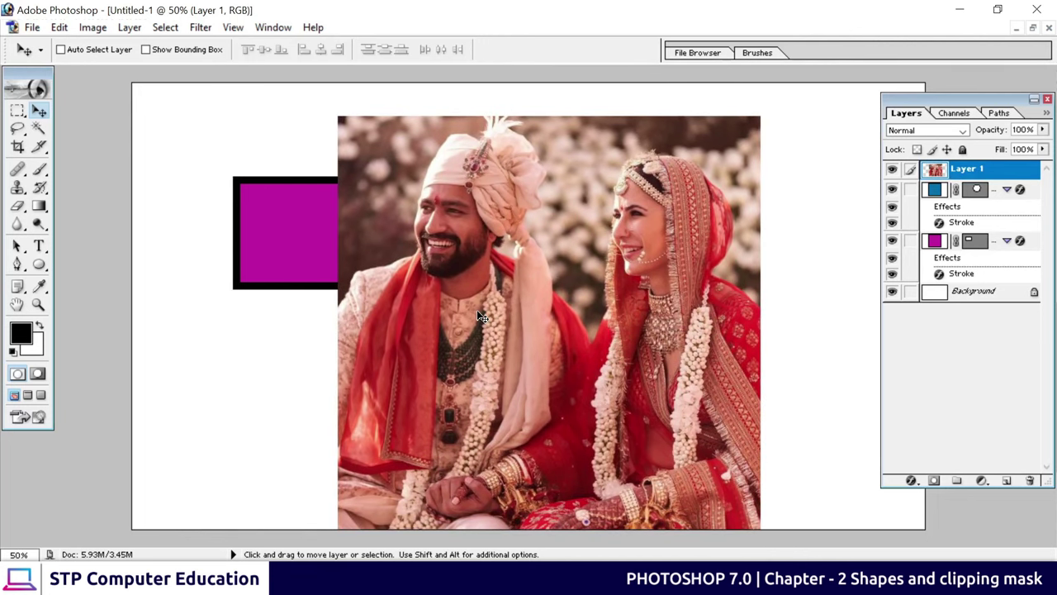
Shrink the photo to about 60%, place it over the circle, and move Layer 1 below it.
key(ctrl+t)
drag(338, 117, 515, 294)
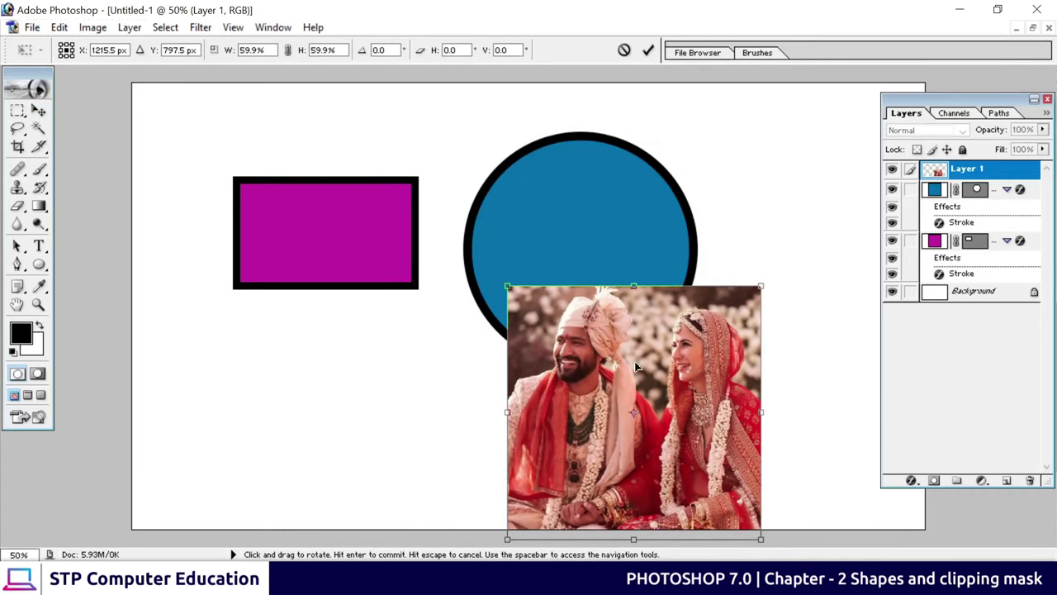
click(648, 49)
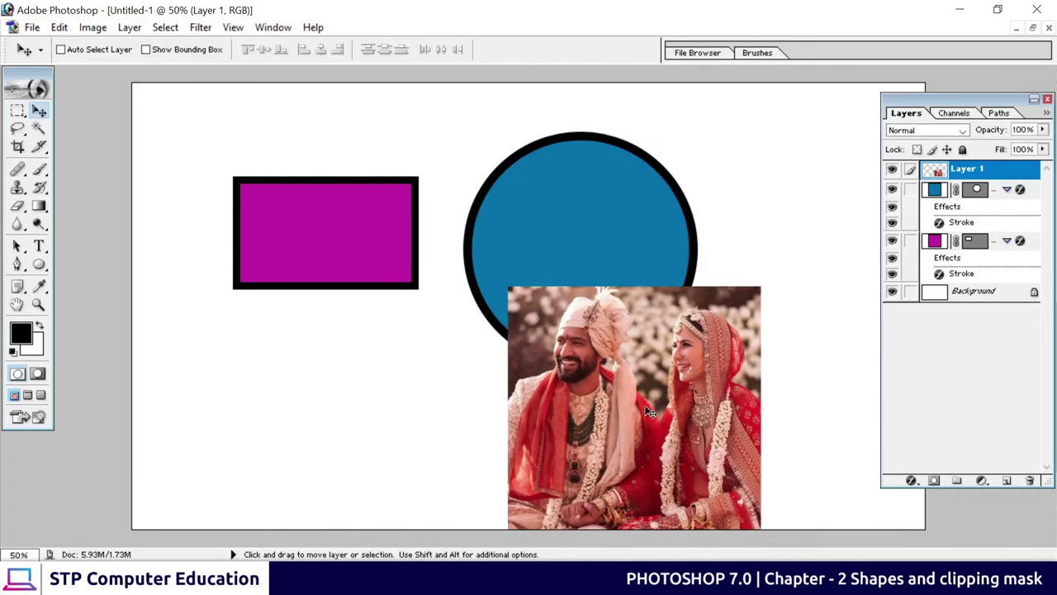
mouse_move(650, 412)
mouse_down()
mouse_move(614, 261)
mouse_move(500, 391)
mouse_move(668, 244)
mouse_move(578, 362)
mouse_move(577, 309)
mouse_move(553, 315)
mouse_move(677, 299)
mouse_up()
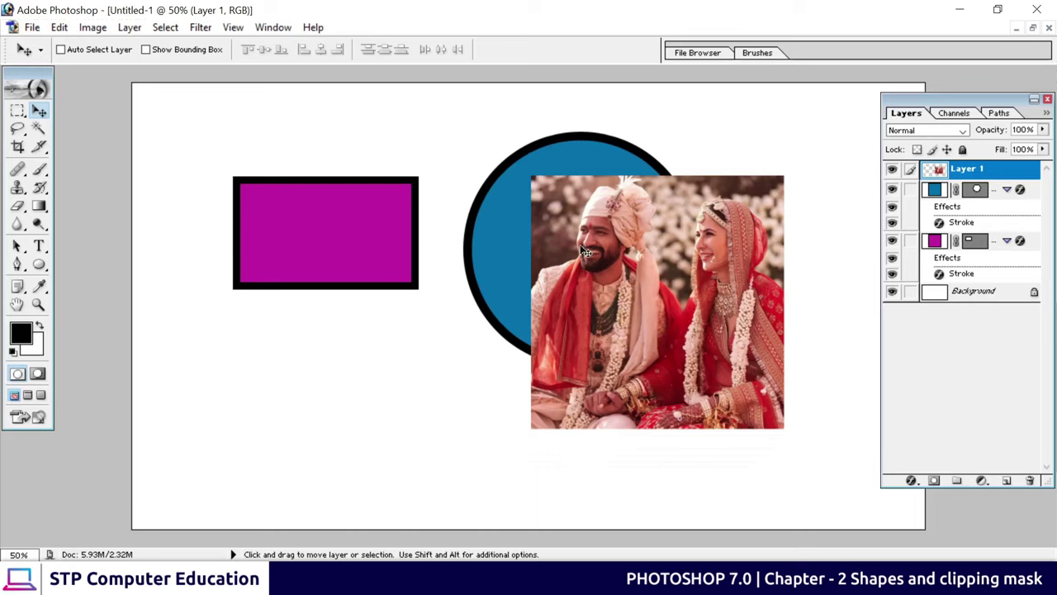
drag(606, 252, 551, 285)
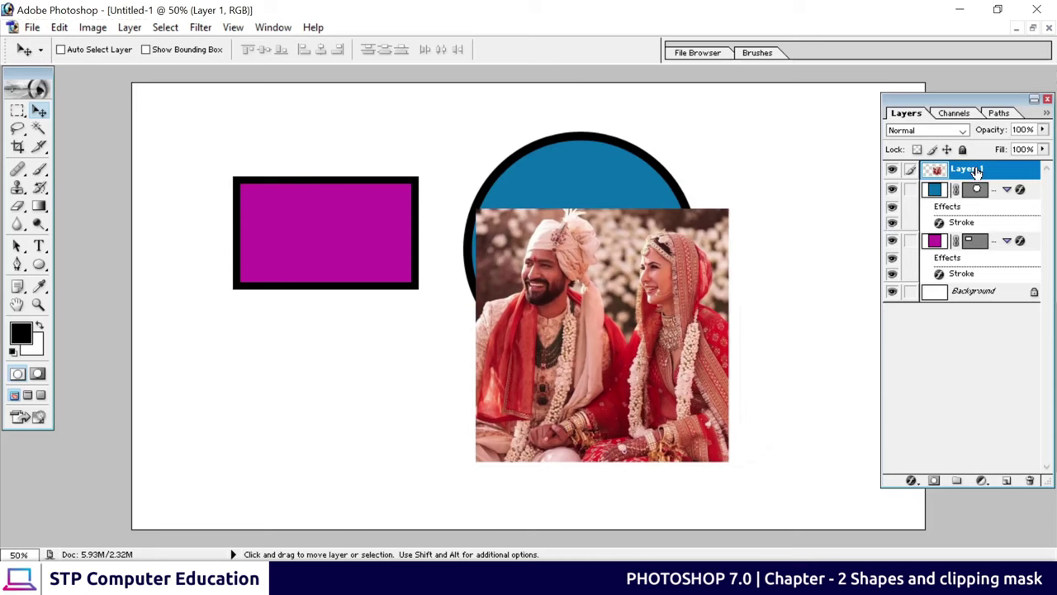
drag(581, 317, 611, 280)
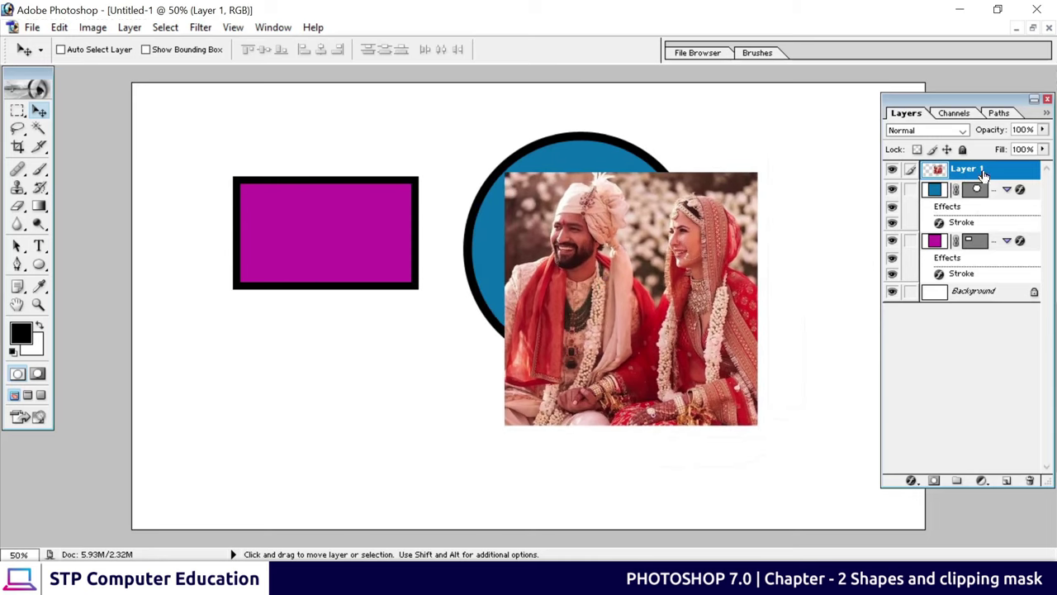
drag(983, 175, 980, 233)
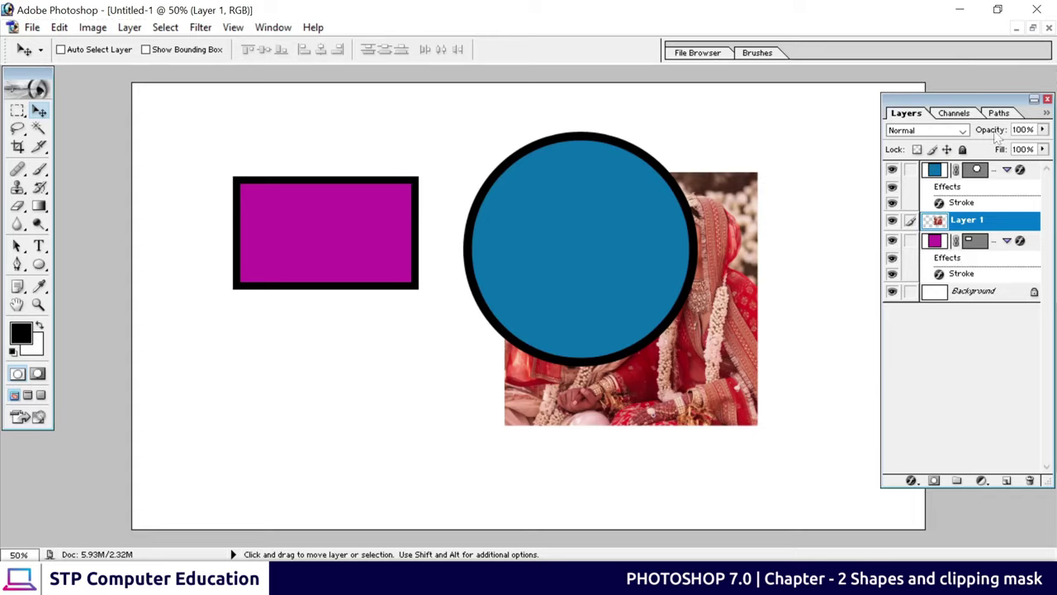
Bring Layer 1 to the top of the layer stack above both shapes.
drag(946, 97, 902, 94)
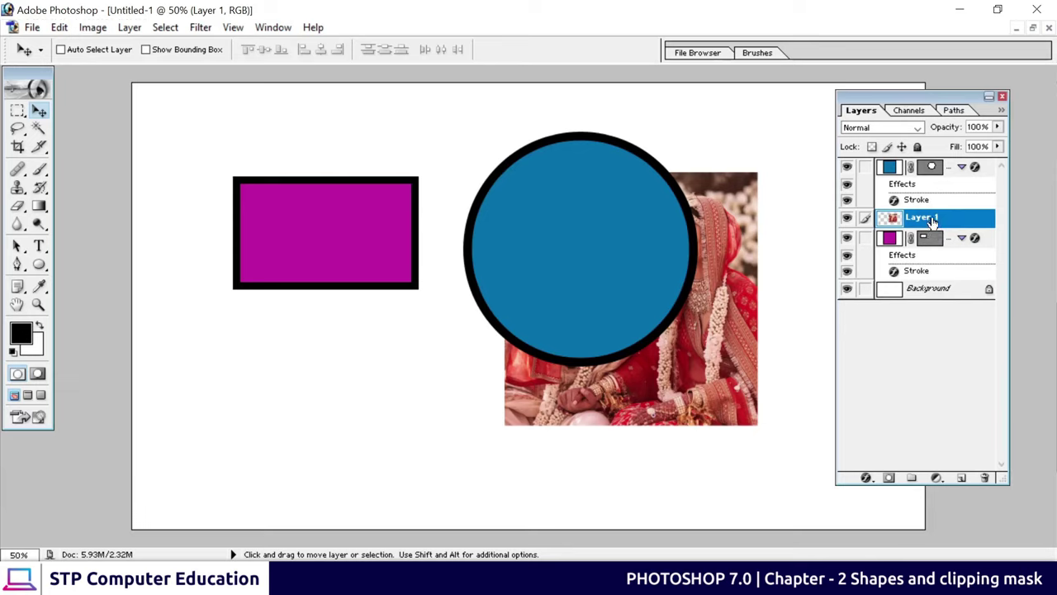
drag(932, 221, 932, 169)
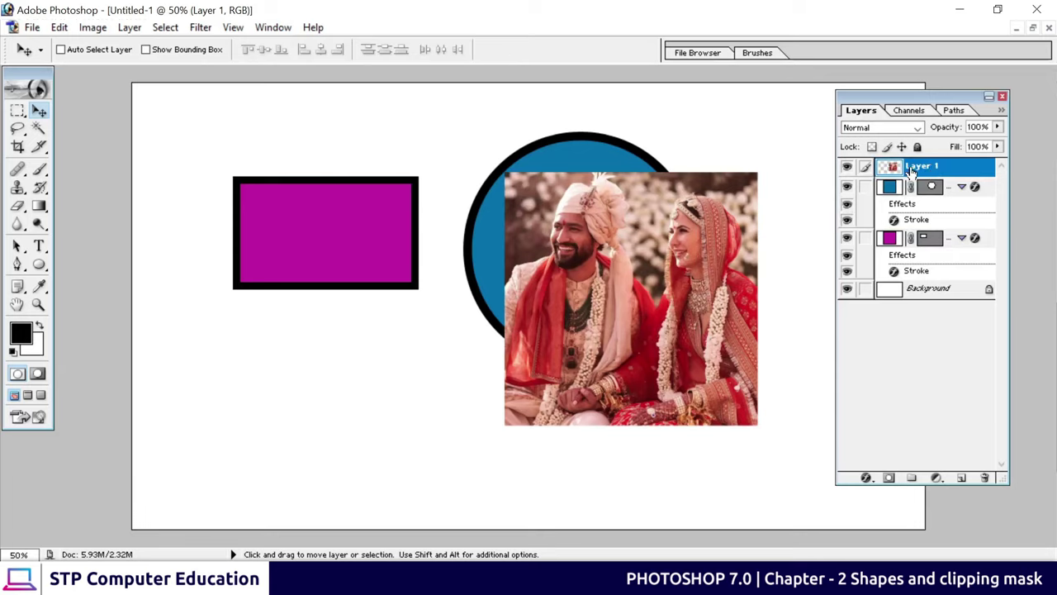
key(ctrl+z)
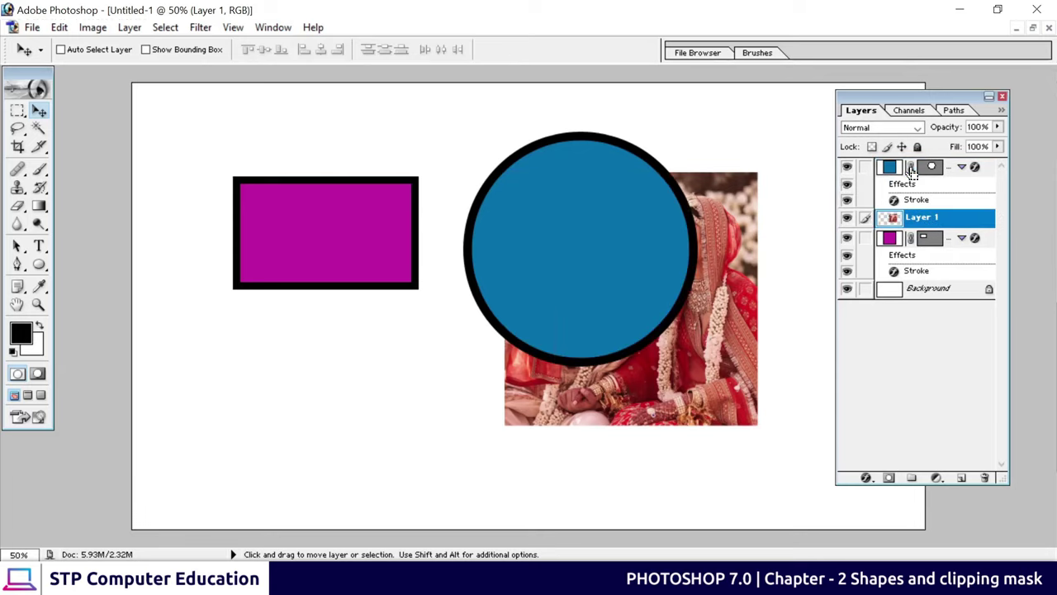
key(ctrl+z)
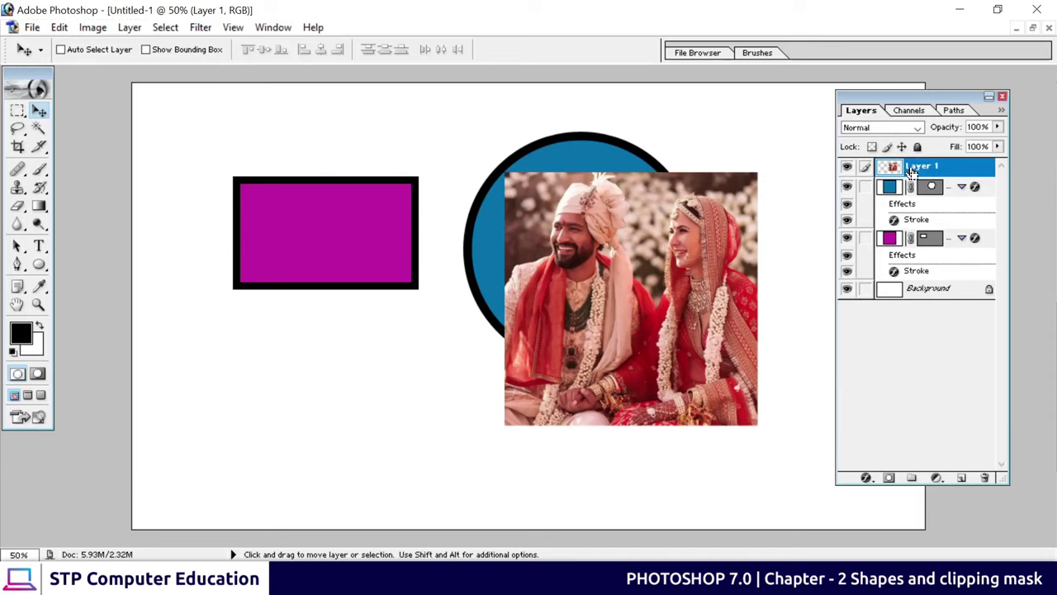
key(ctrl+bracketleft)
key(ctrl+bracketleft)
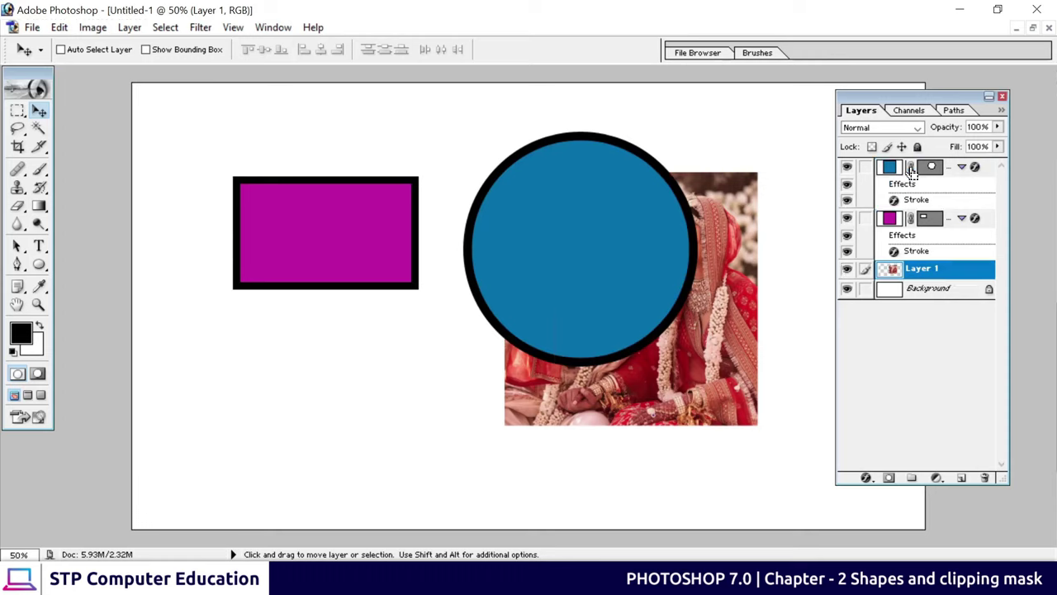
key(ctrl+bracketright)
key(ctrl+bracketright)
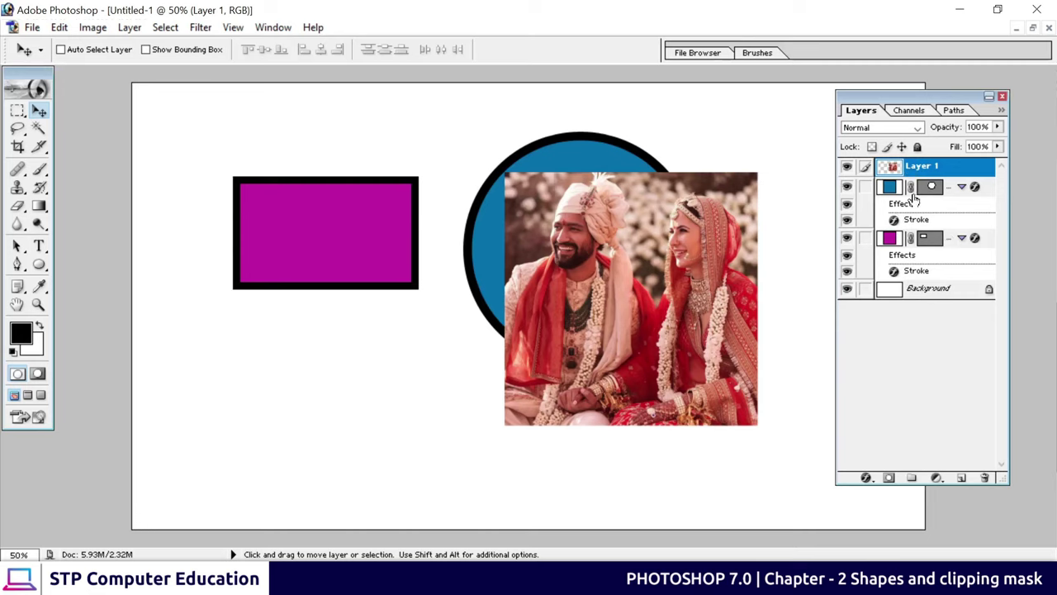
Reselect the photo layer and centre the photo over the blue circle.
click(935, 190)
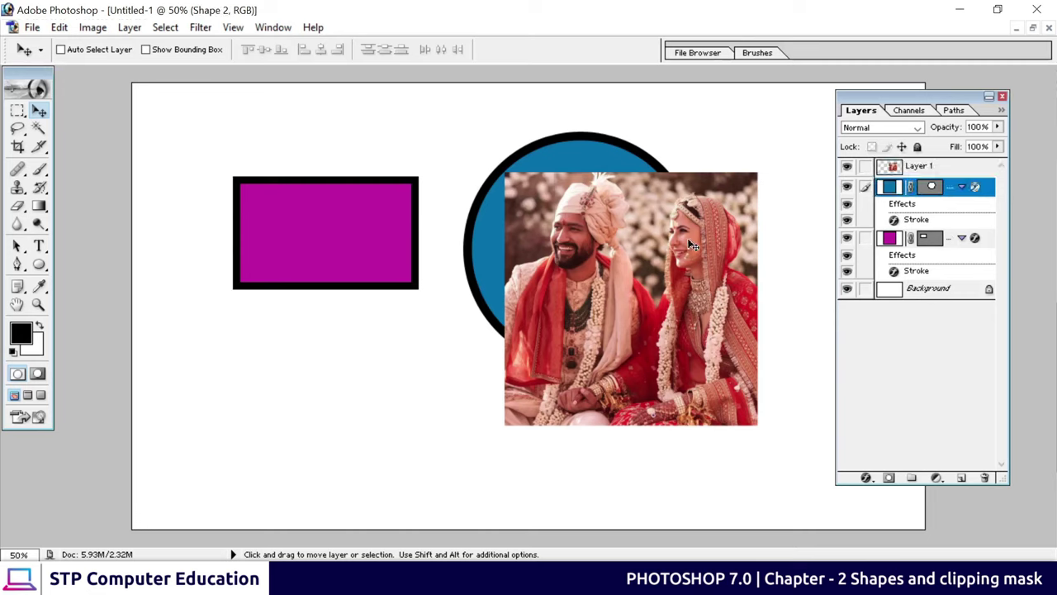
click(899, 169)
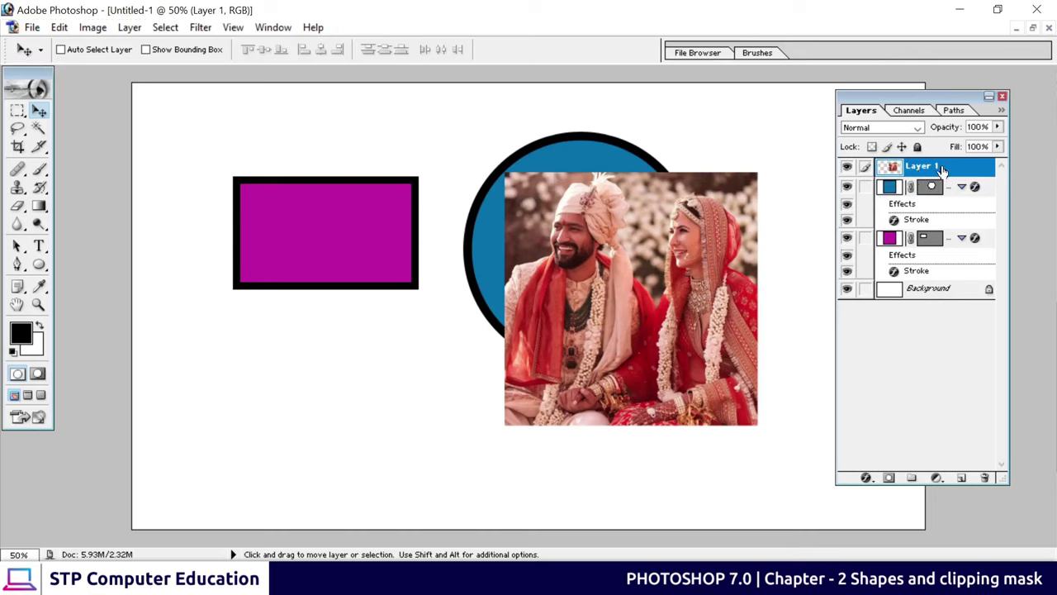
drag(661, 282, 610, 239)
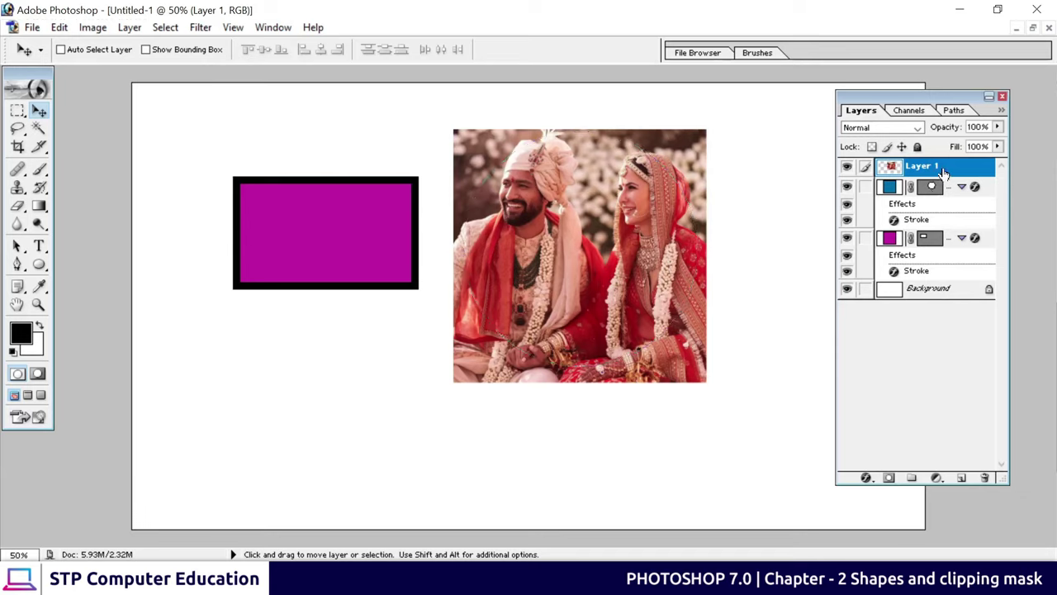
Alt-click to clip the wedding photo into the circle and reposition it inside.
key(alt)
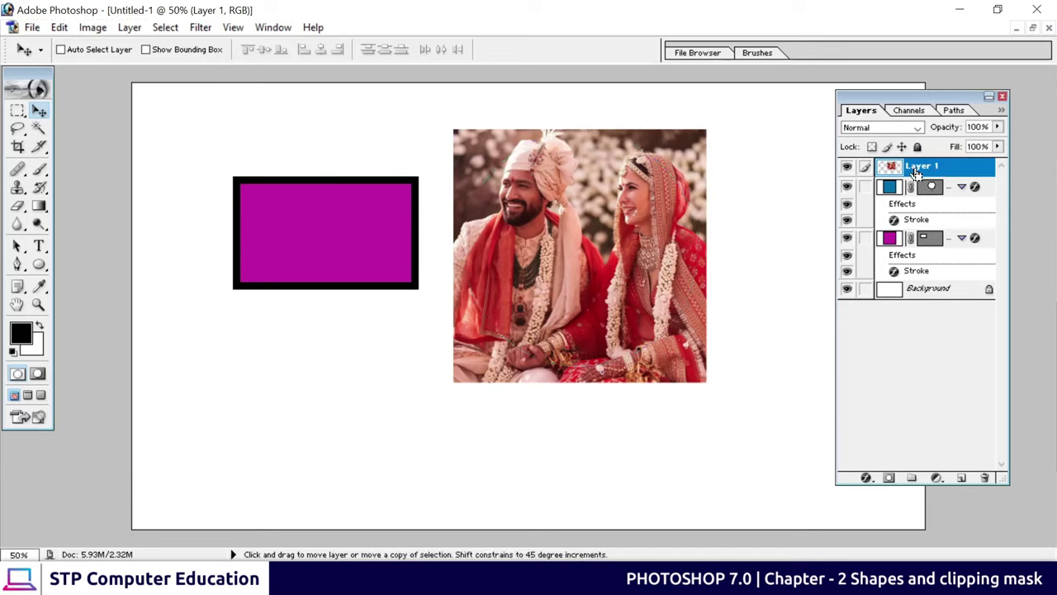
alt+click(916, 173)
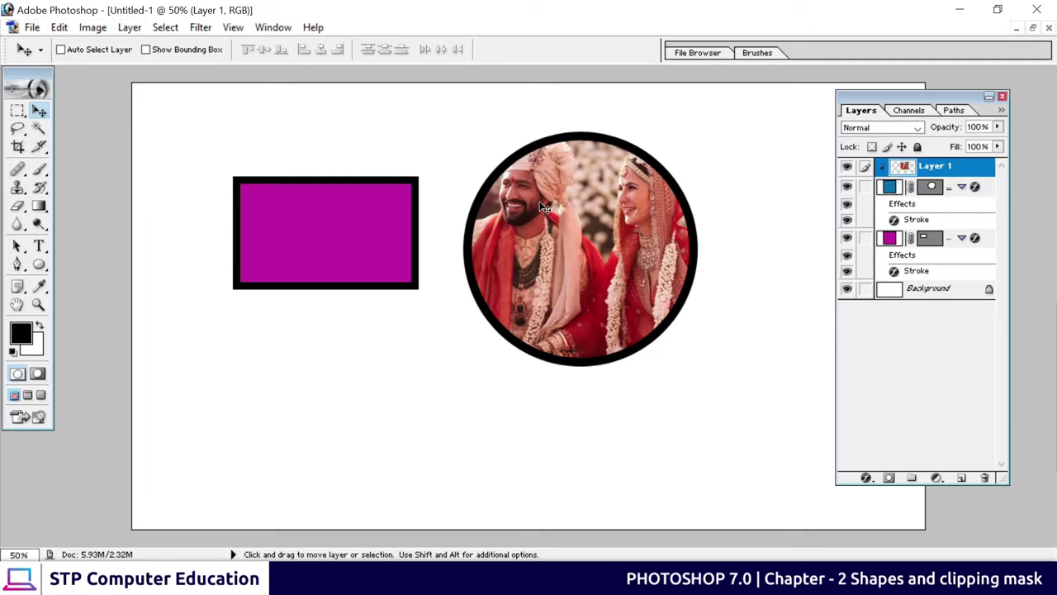
mouse_move(544, 207)
mouse_down()
mouse_move(547, 232)
mouse_move(549, 217)
mouse_up()
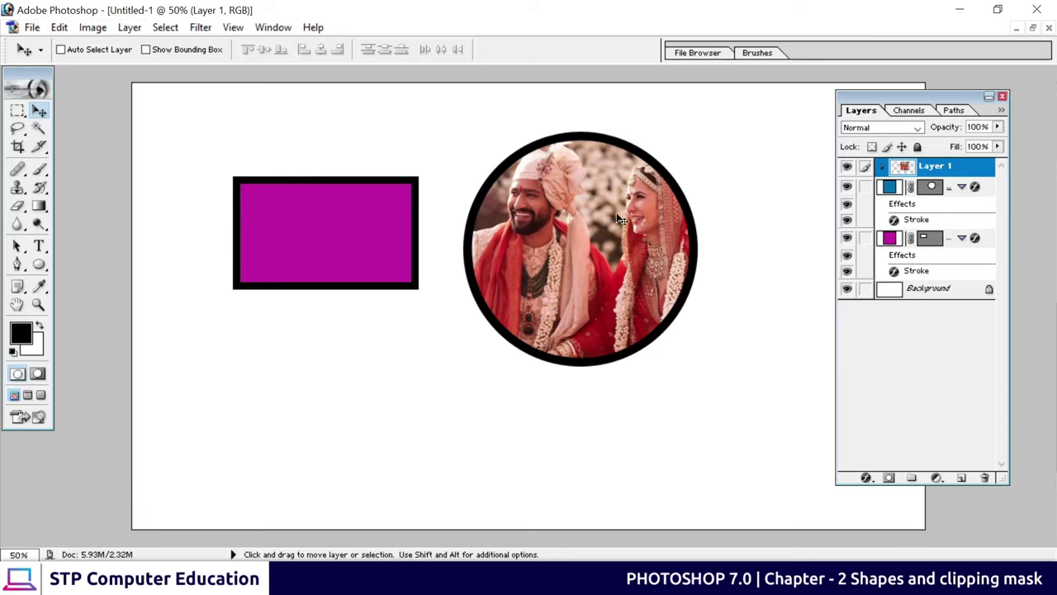
mouse_move(611, 271)
mouse_down()
mouse_move(440, 172)
mouse_move(619, 257)
mouse_up()
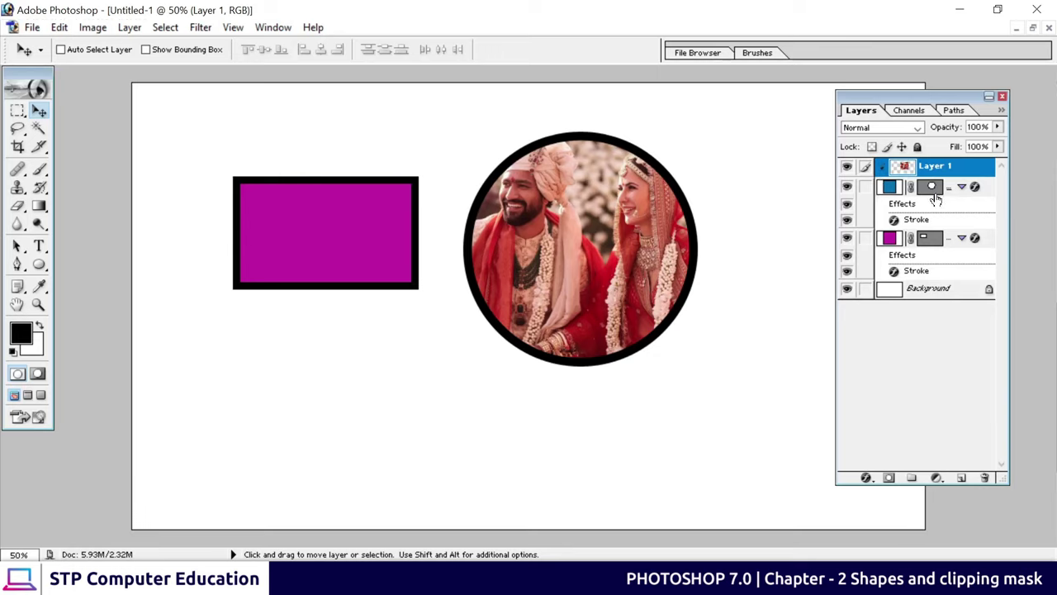
Link the photo with the circle, shift them on the canvas, then unlink the photo for resizing.
click(865, 188)
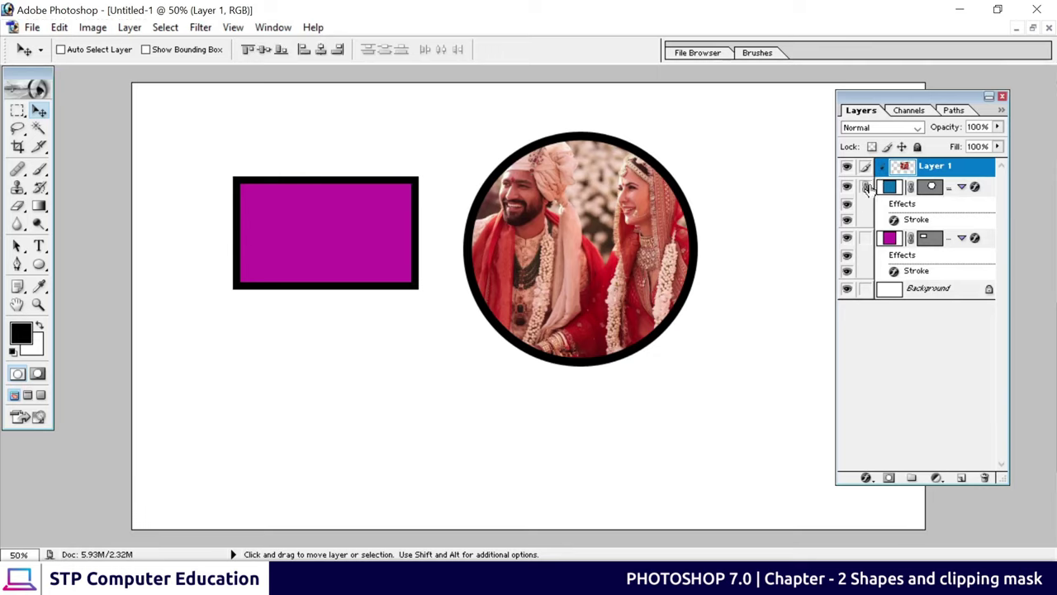
mouse_move(622, 218)
mouse_down()
mouse_move(486, 400)
mouse_move(628, 264)
mouse_up()
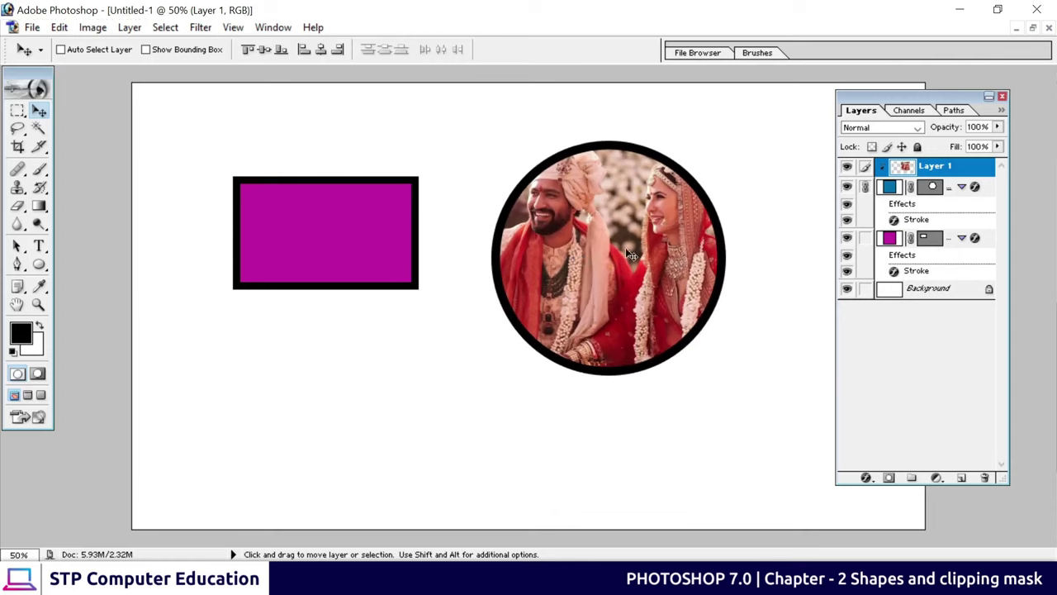
click(865, 188)
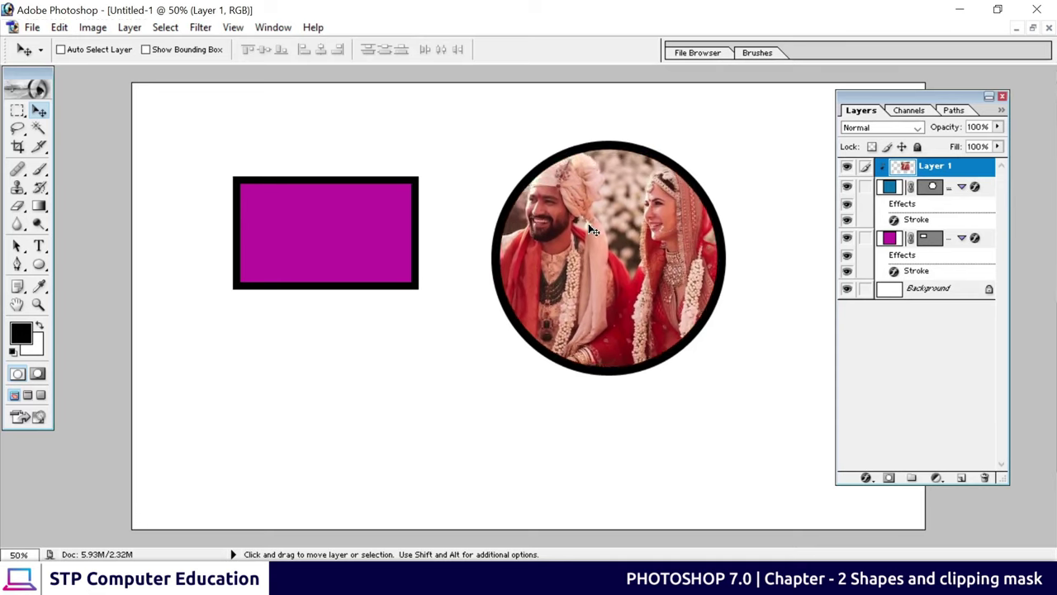
key(ctrl+t)
Scale the photo to 109.1%, relink it to the circle, and place the circle right of the rectangle.
drag(736, 145, 754, 123)
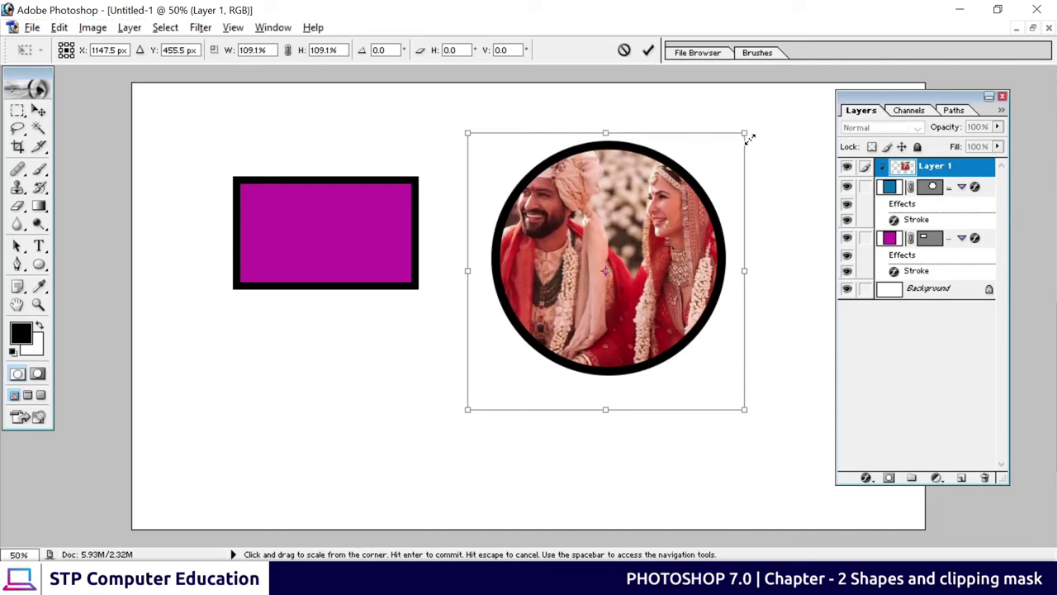
drag(610, 218, 616, 246)
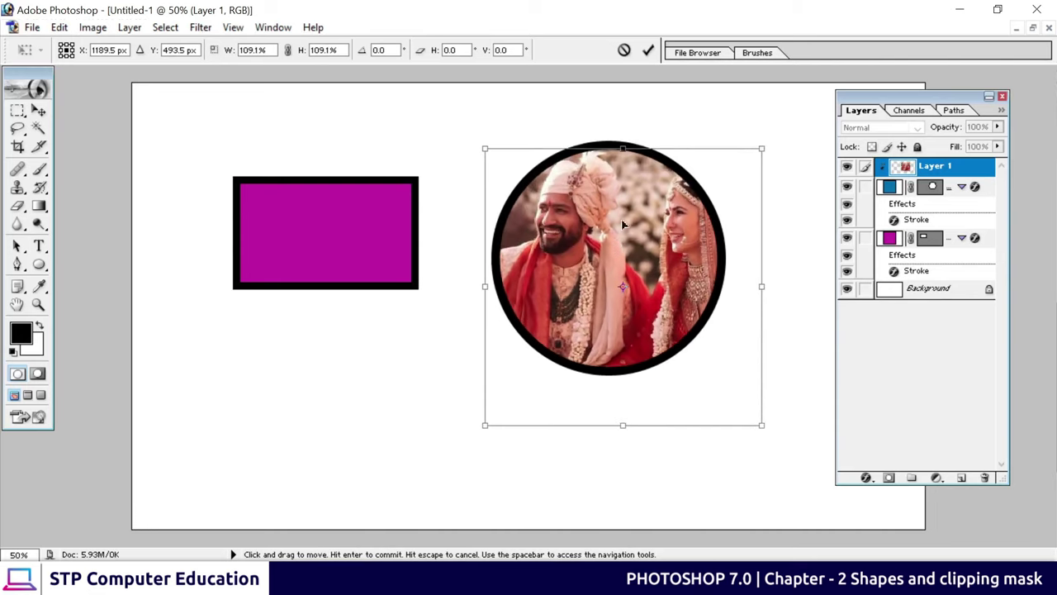
click(648, 49)
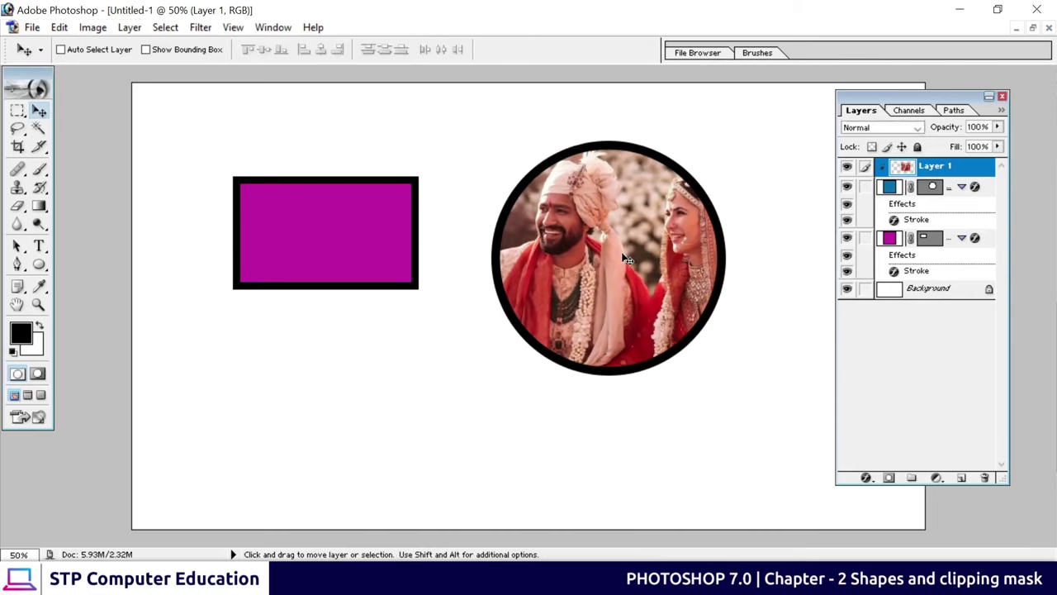
click(865, 187)
mouse_move(630, 229)
mouse_down()
mouse_move(705, 191)
mouse_move(595, 196)
mouse_up()
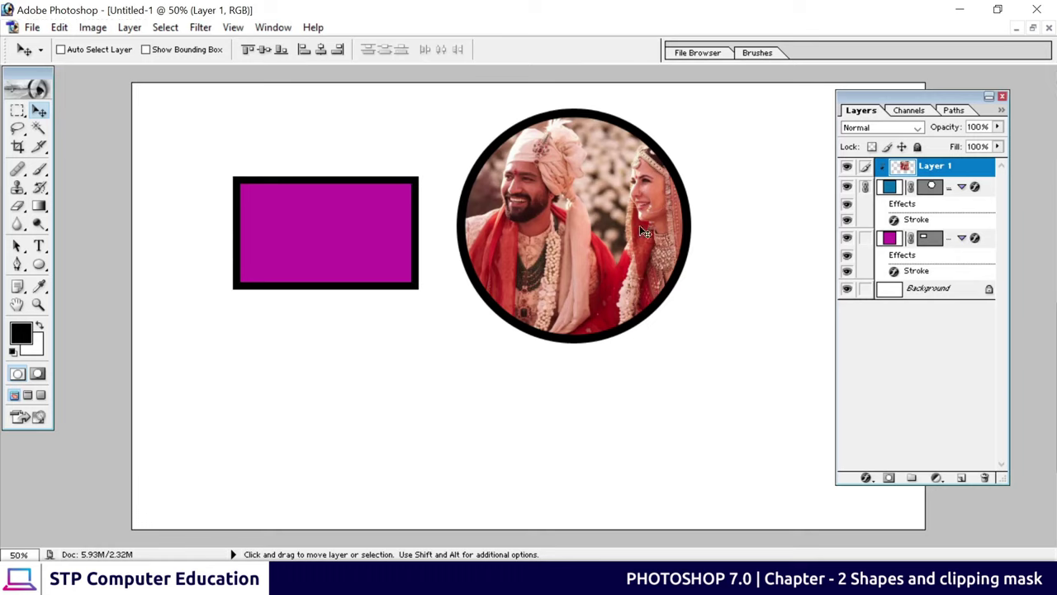
mouse_move(589, 210)
mouse_down()
mouse_move(584, 253)
mouse_move(572, 245)
mouse_up()
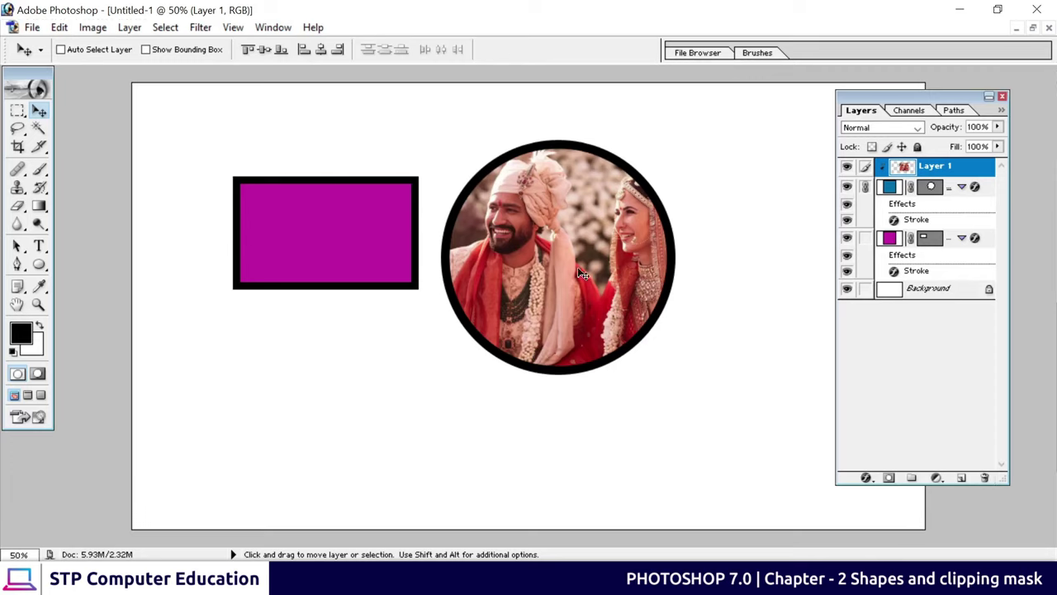
Add a Drop Shadow to Shape 2 with 0 px distance, 7% spread and 29 px size.
click(938, 193)
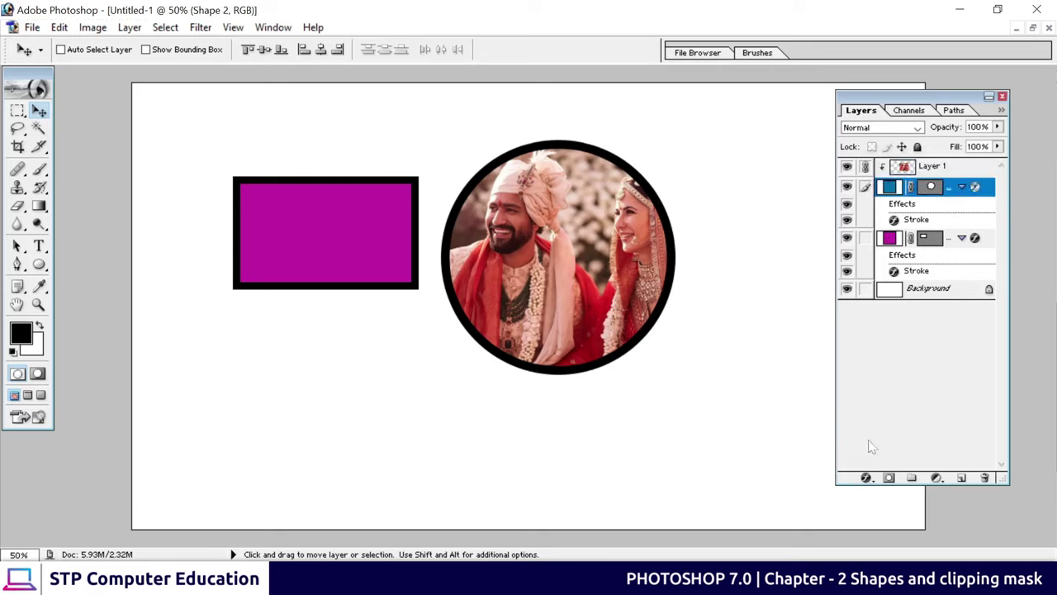
click(865, 479)
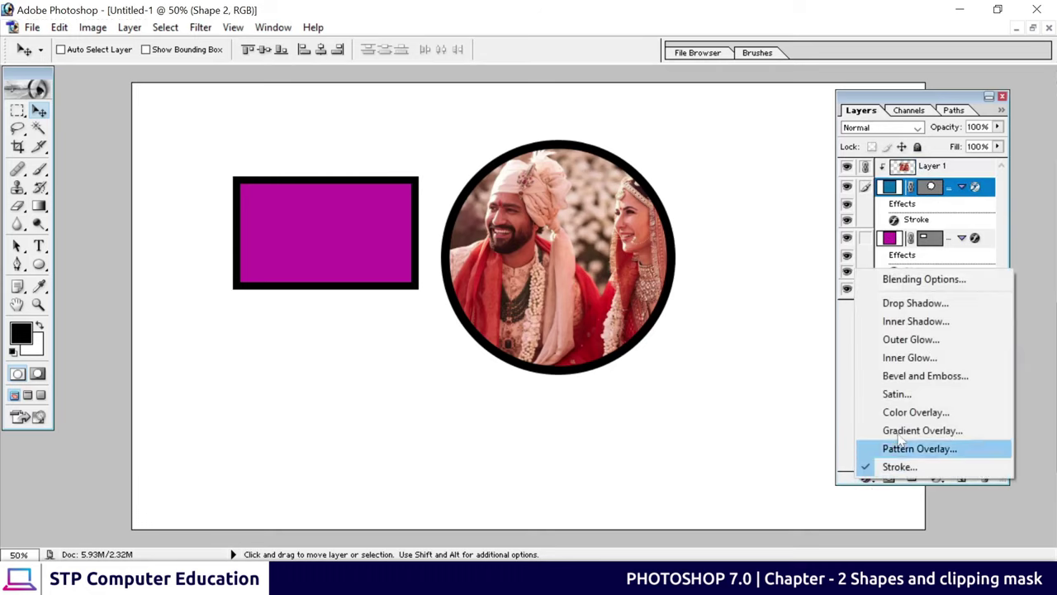
click(931, 305)
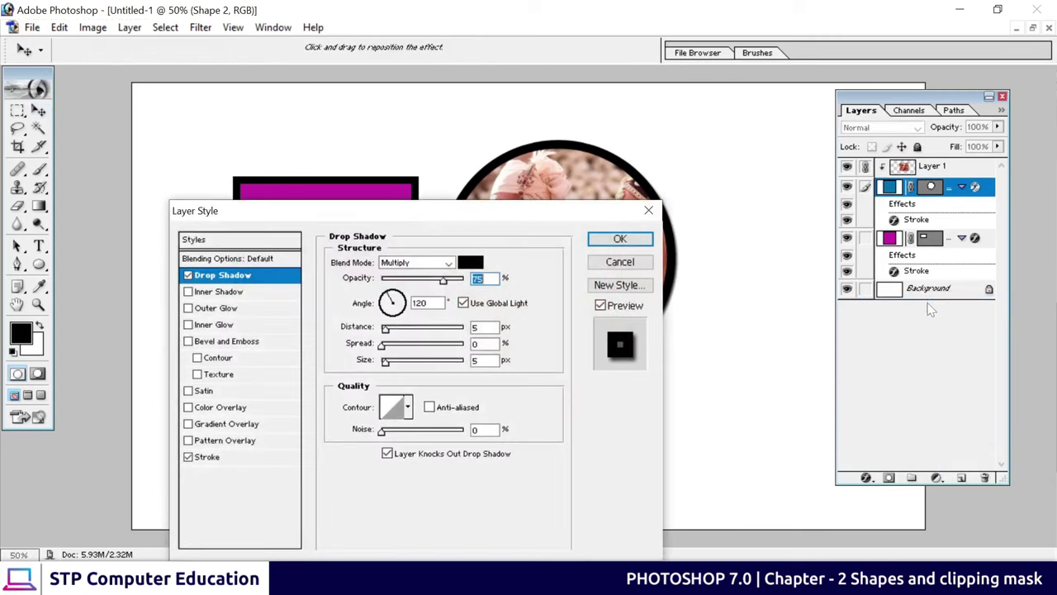
mouse_move(413, 217)
mouse_down()
mouse_move(922, 225)
mouse_move(845, 100)
mouse_move(845, 118)
mouse_up()
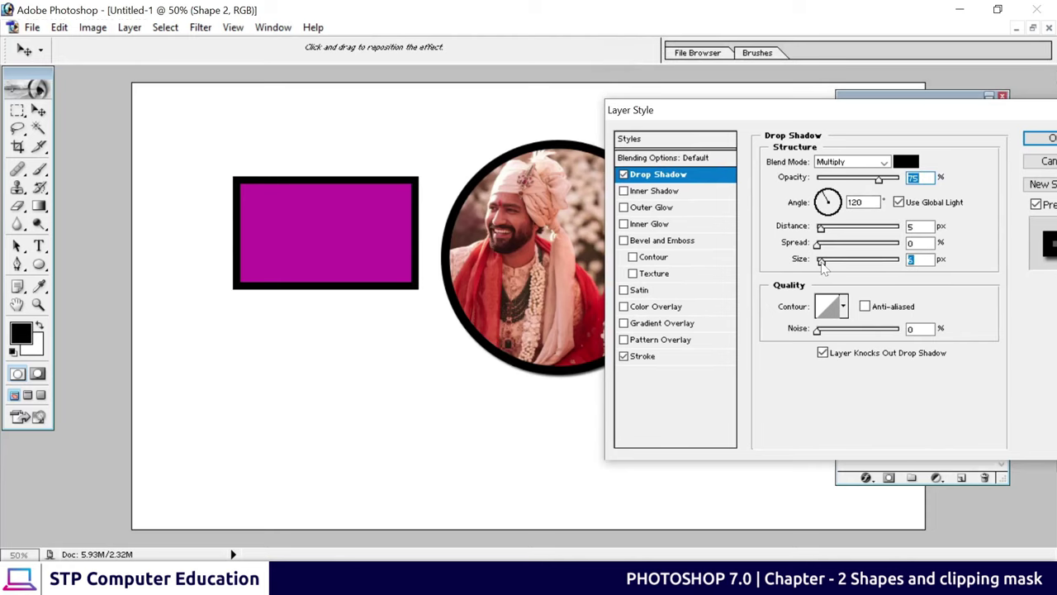
drag(822, 262, 835, 262)
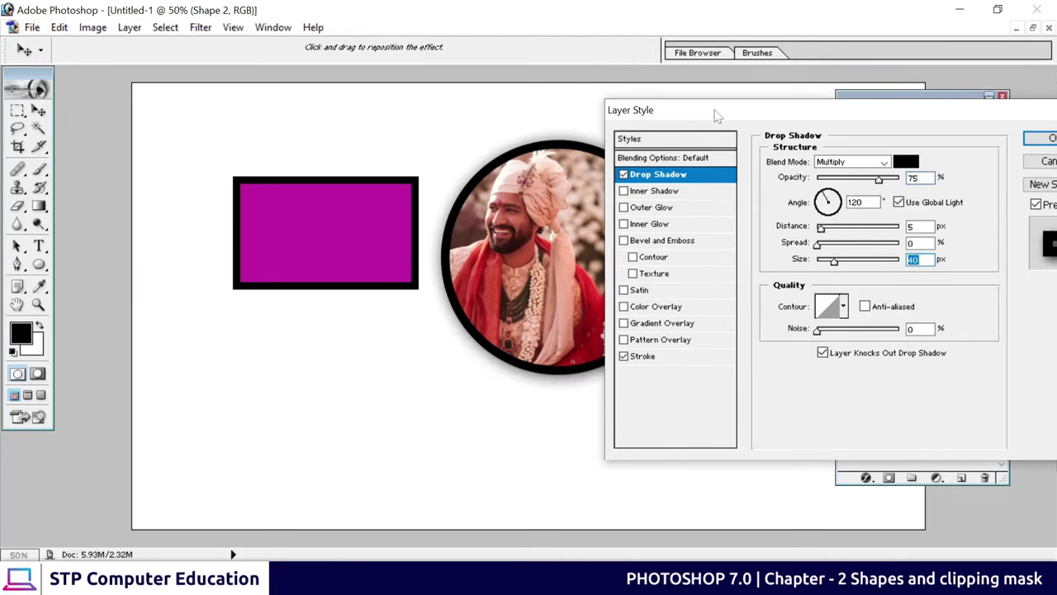
mouse_move(717, 116)
mouse_down()
mouse_move(538, 361)
mouse_move(411, 424)
mouse_move(448, 431)
mouse_move(718, 94)
mouse_move(715, 104)
mouse_up()
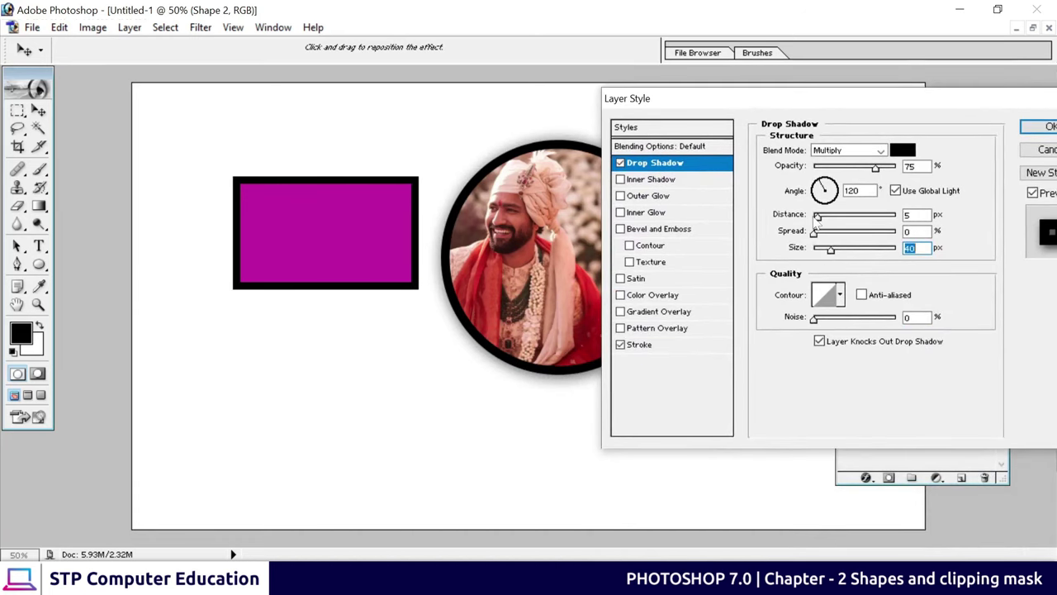
mouse_move(817, 216)
mouse_down()
mouse_move(862, 235)
mouse_move(801, 233)
mouse_up()
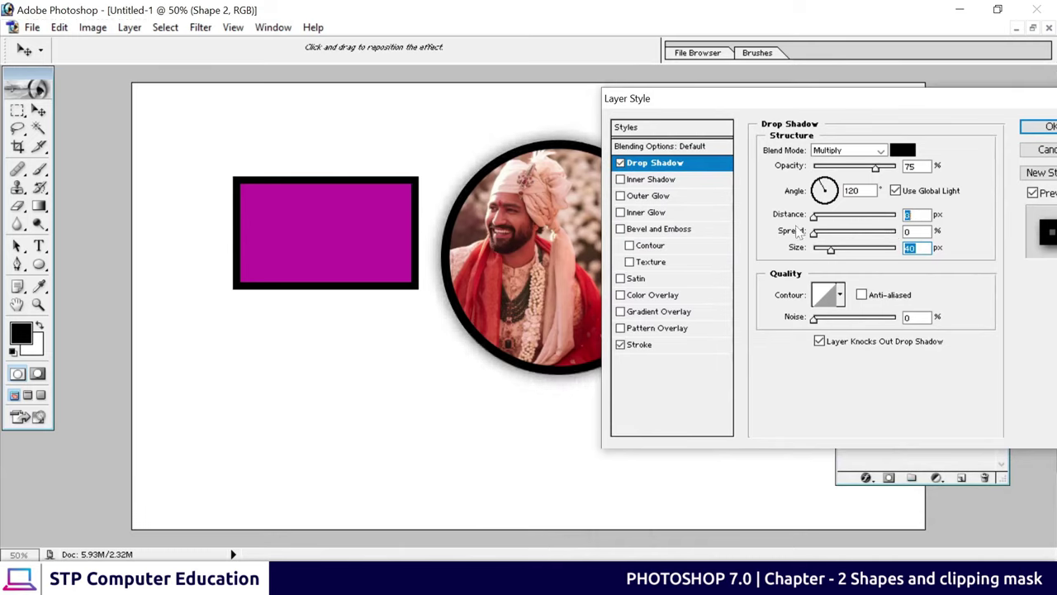
mouse_move(814, 232)
mouse_down()
mouse_move(841, 235)
mouse_move(831, 236)
mouse_up()
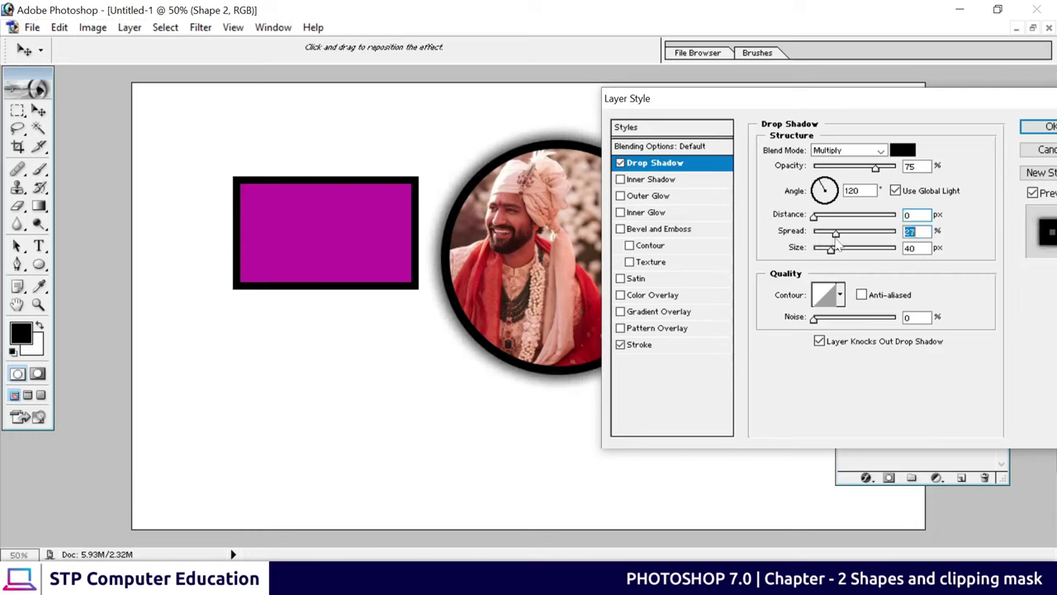
mouse_move(831, 248)
mouse_down()
mouse_move(856, 249)
mouse_move(859, 261)
mouse_move(830, 260)
mouse_move(823, 233)
mouse_move(814, 233)
mouse_move(827, 233)
mouse_move(821, 250)
mouse_up()
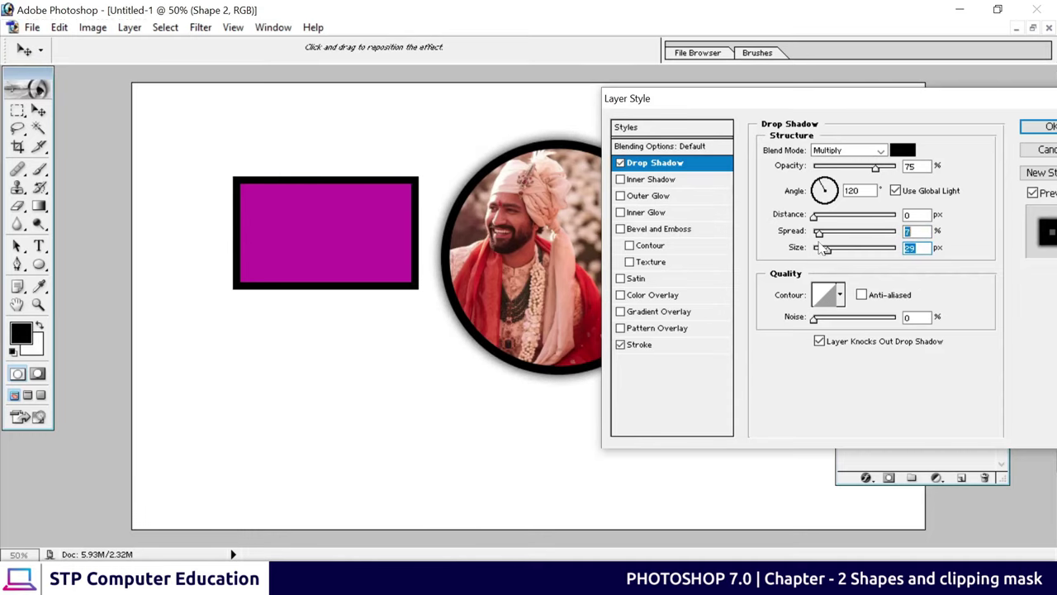
key(Return)
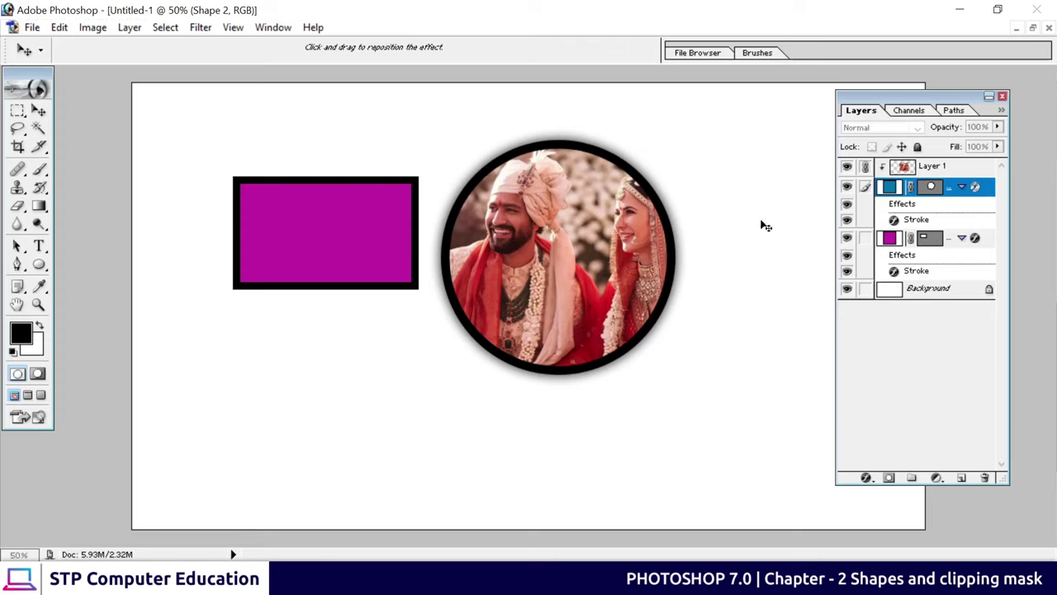
Set the drop shadow colour to bright red and apply the layer style.
click(961, 11)
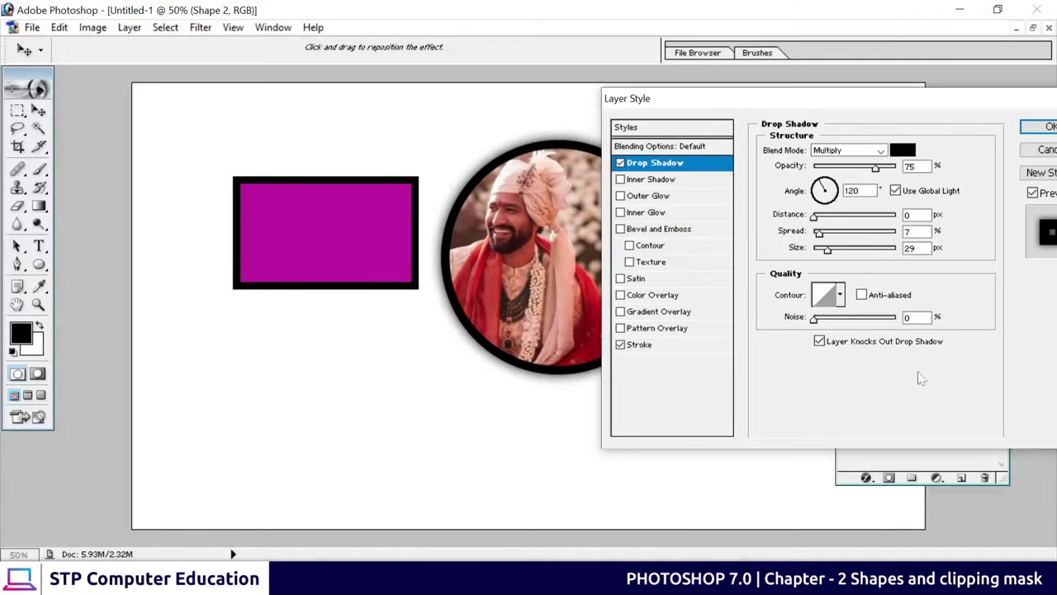
drag(780, 103, 791, 137)
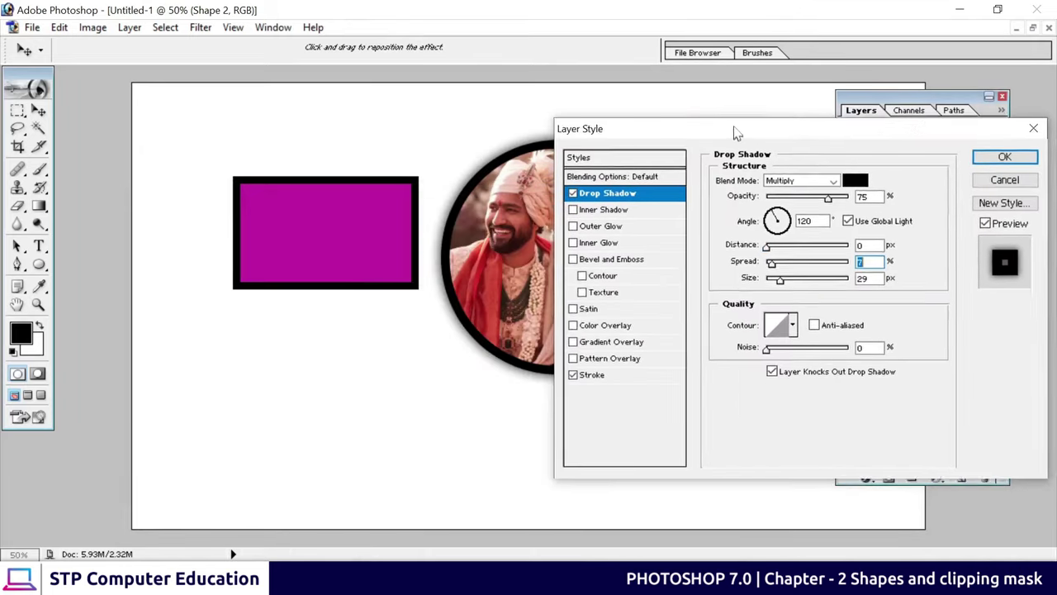
drag(791, 137, 741, 120)
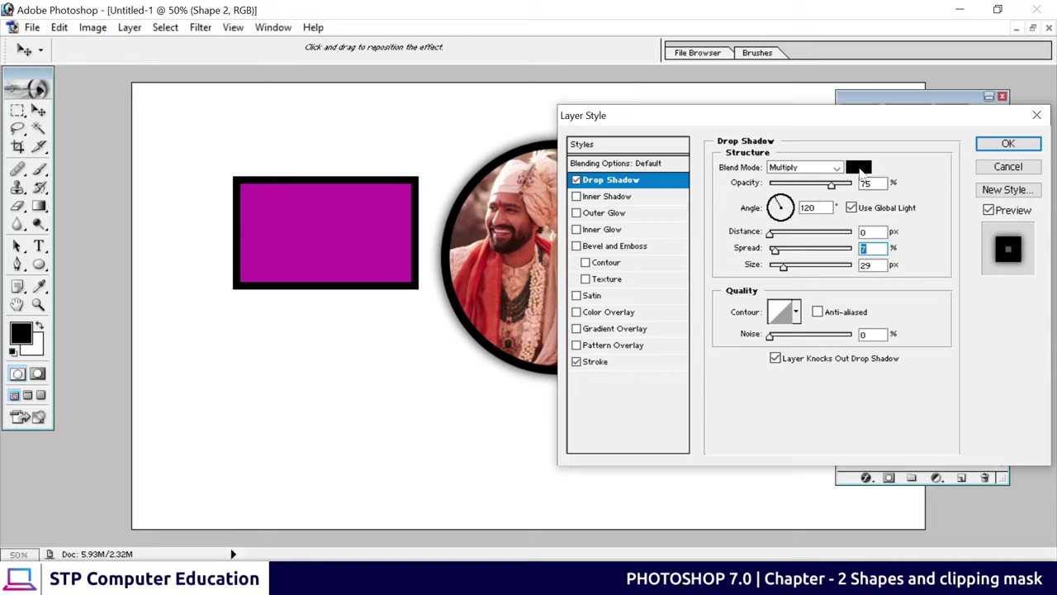
click(858, 166)
mouse_move(674, 243)
mouse_down()
mouse_move(692, 234)
mouse_move(693, 166)
mouse_up()
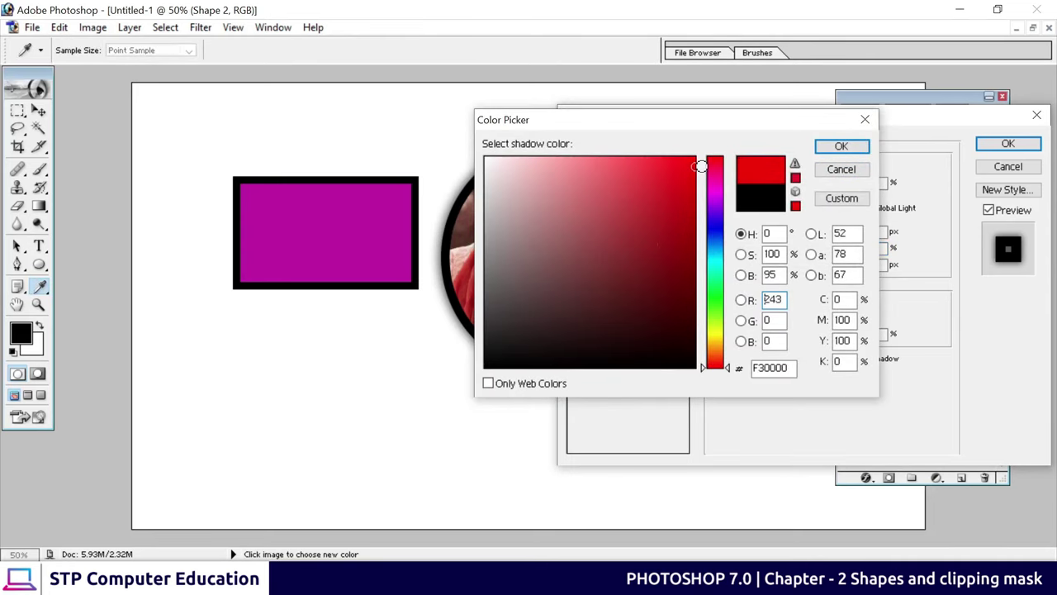
click(841, 147)
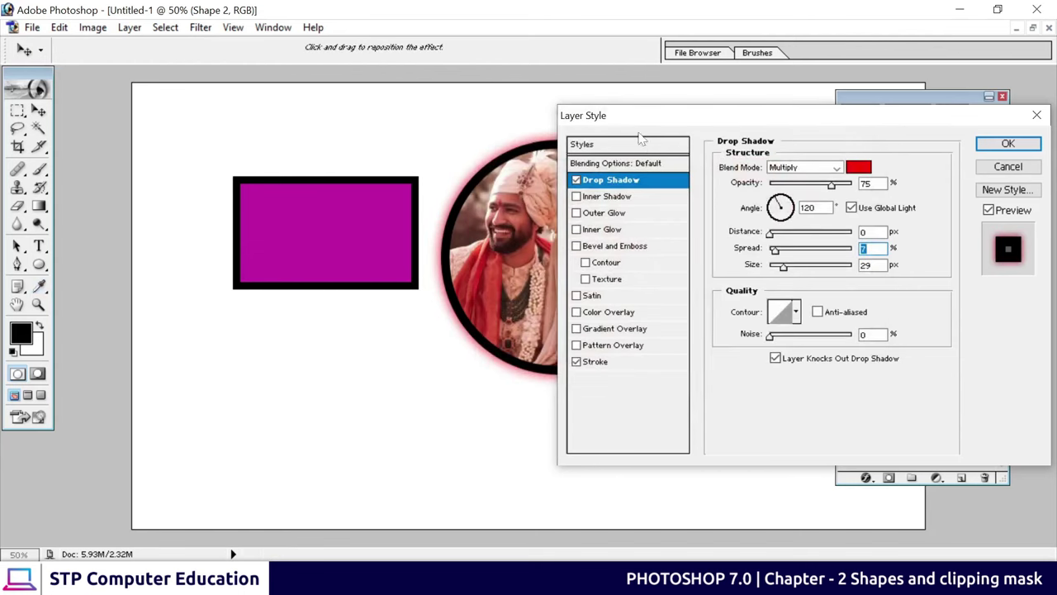
drag(651, 119, 618, 431)
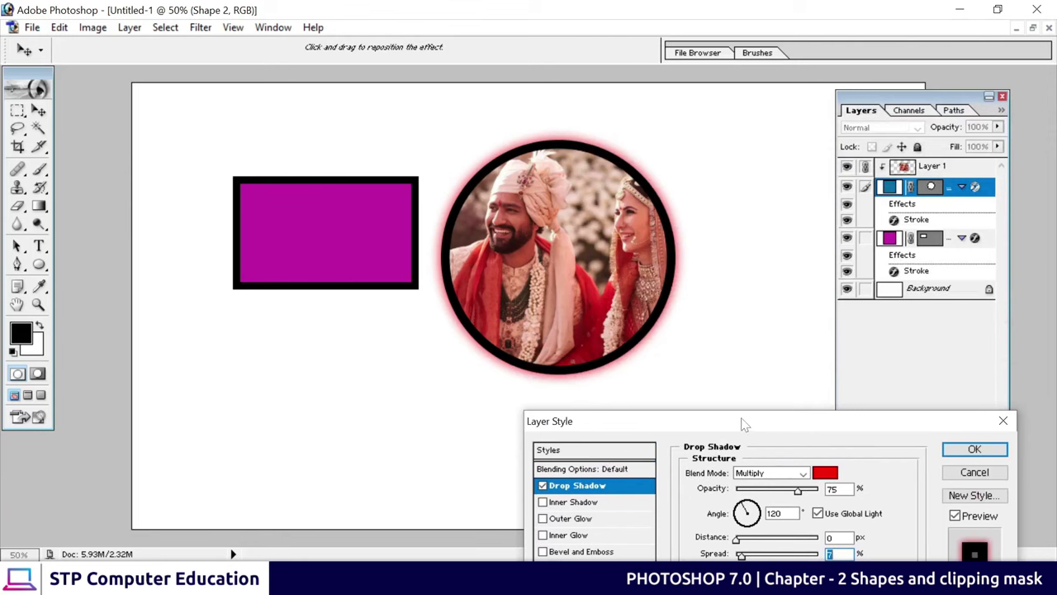
mouse_move(751, 419)
mouse_down()
mouse_move(477, 304)
mouse_move(501, 227)
mouse_up()
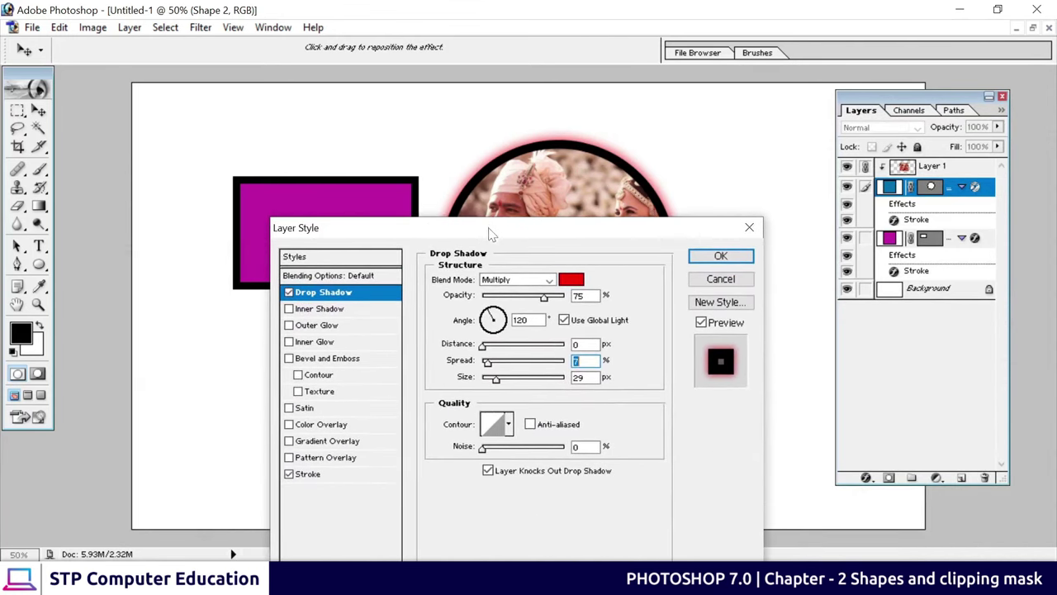
click(724, 255)
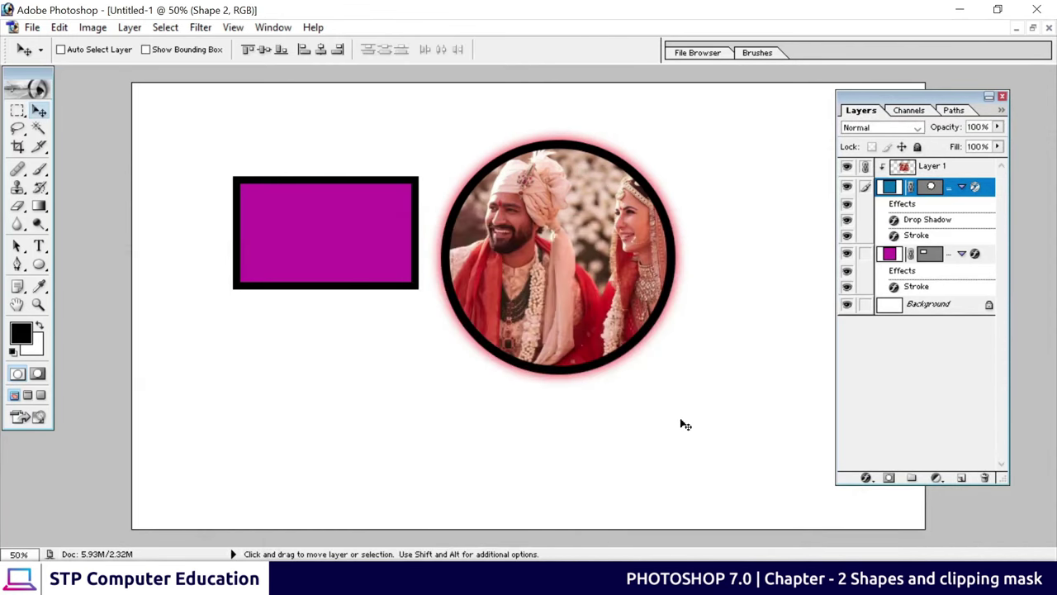